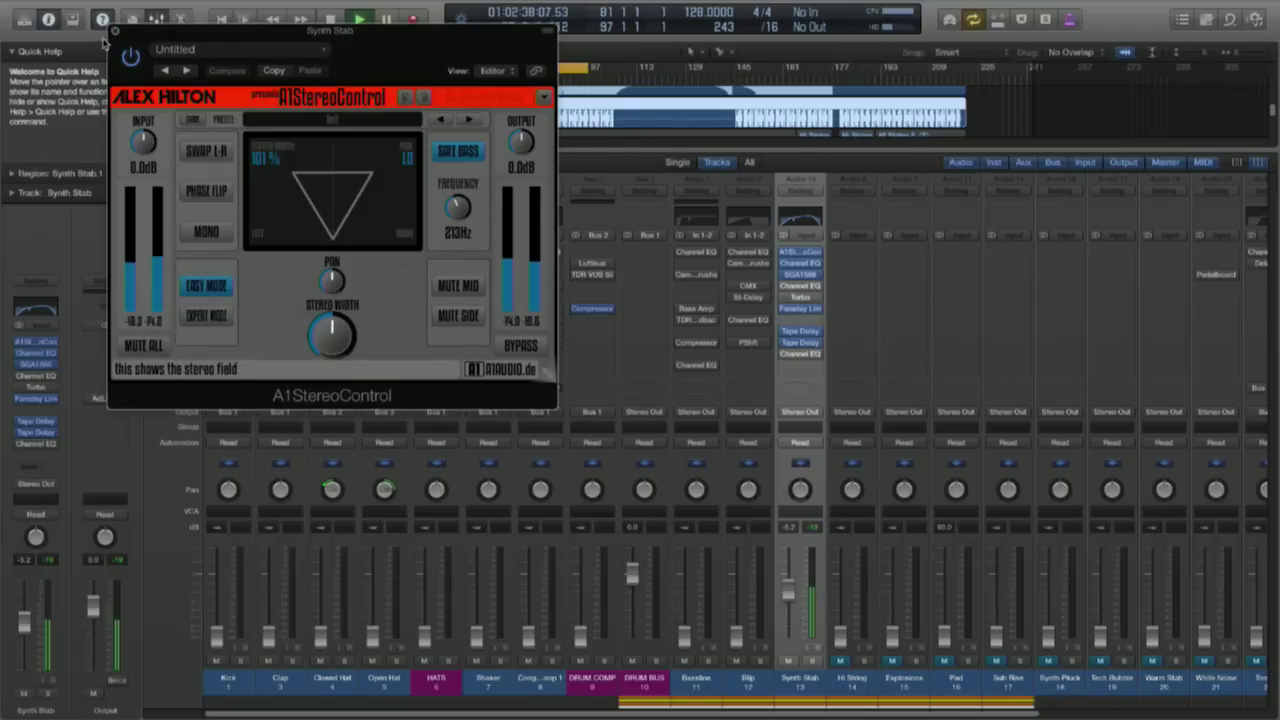
# Compare the Synth Stab track with its upper Channel EQ bypassed and active, after closing the A1StereoControl window.
pyautogui.click(116, 34)
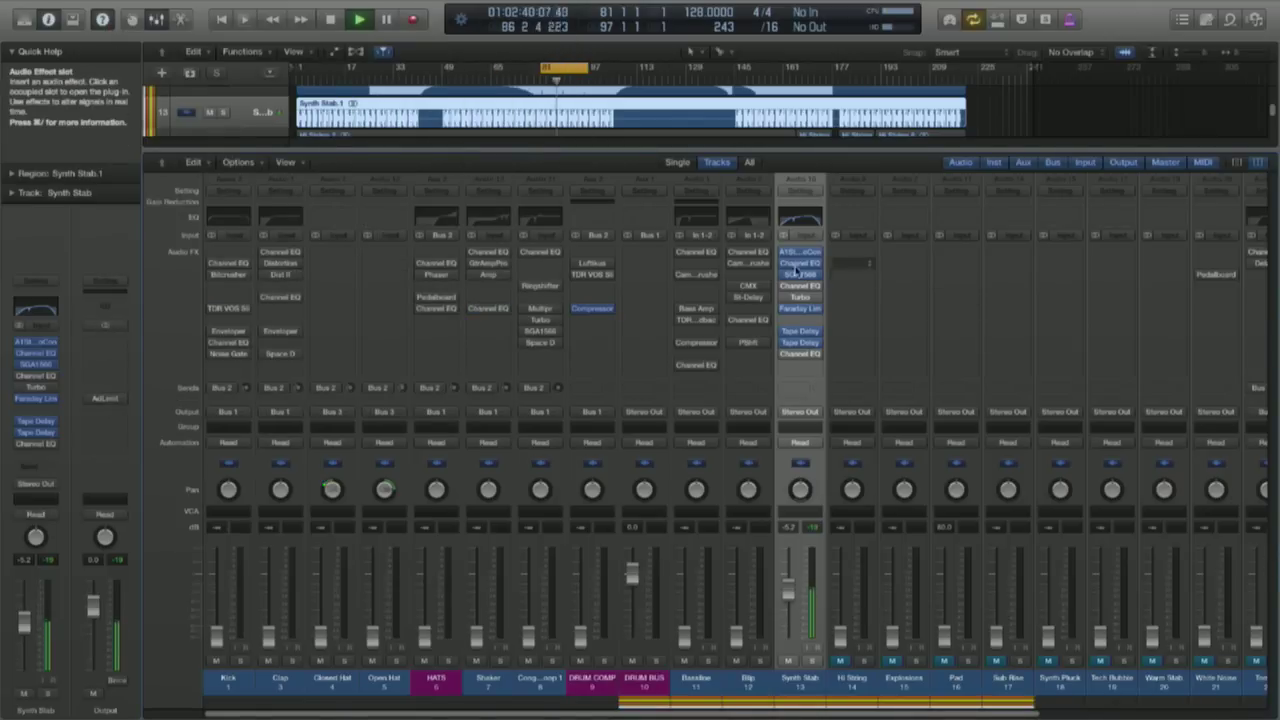
pyautogui.click(803, 264)
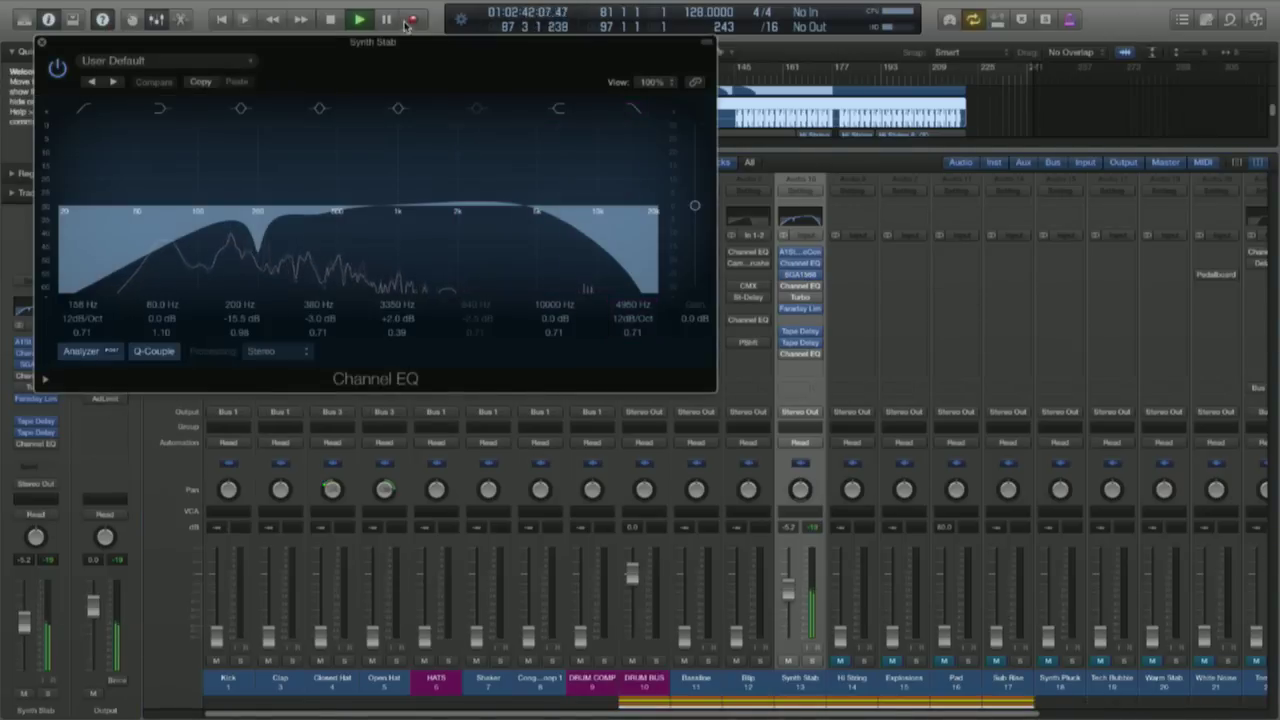
pyautogui.moveTo(295, 33); pyautogui.dragTo(405, 24)
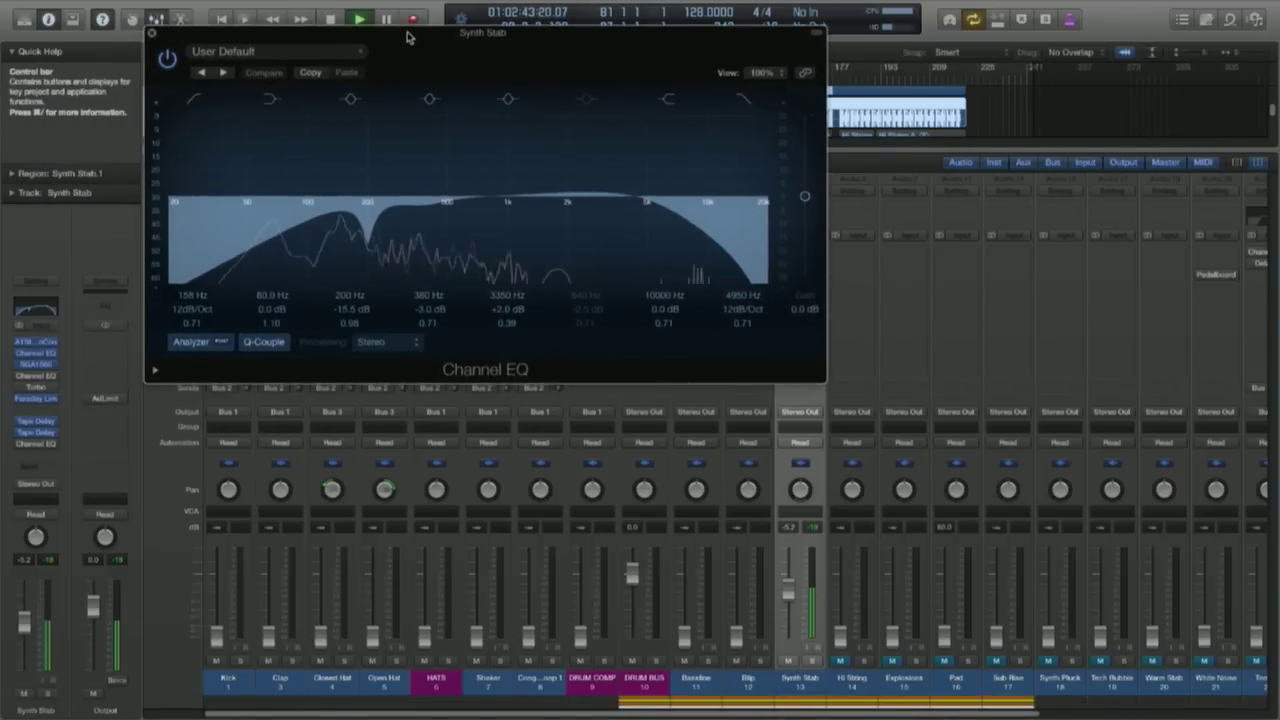
pyautogui.click(167, 60)
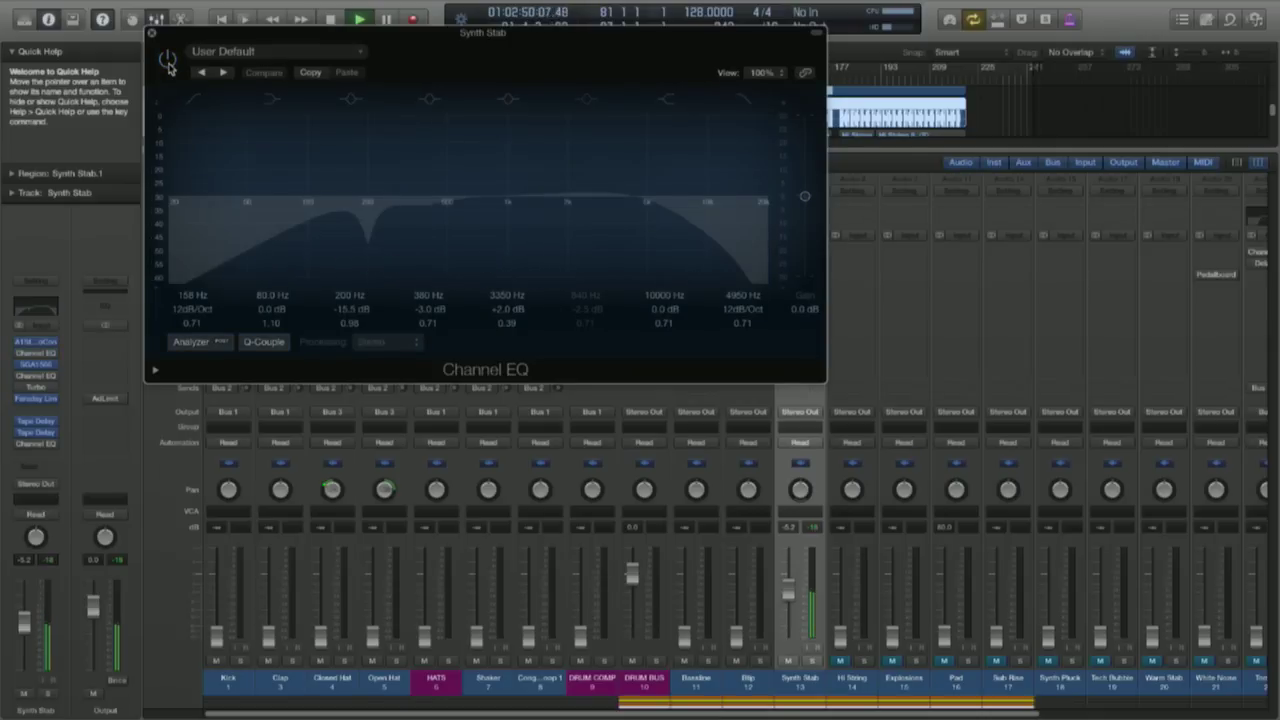
pyautogui.click(167, 60)
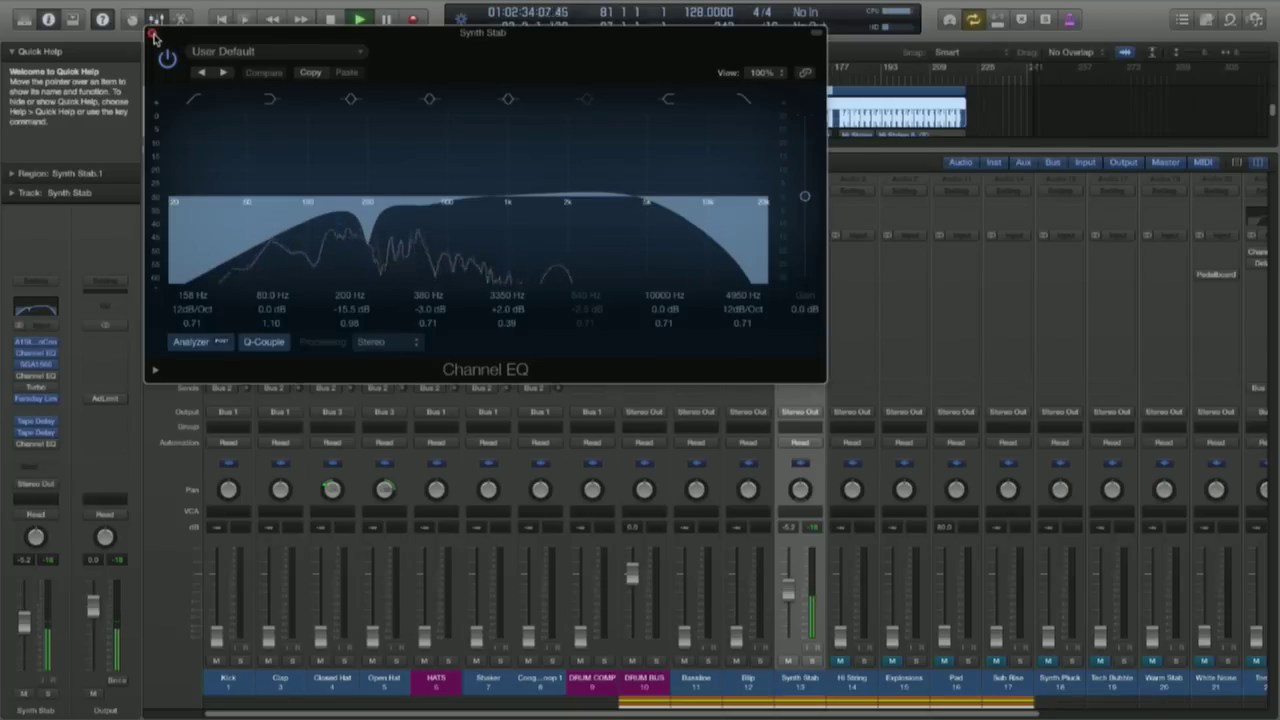
pyautogui.click(152, 35)
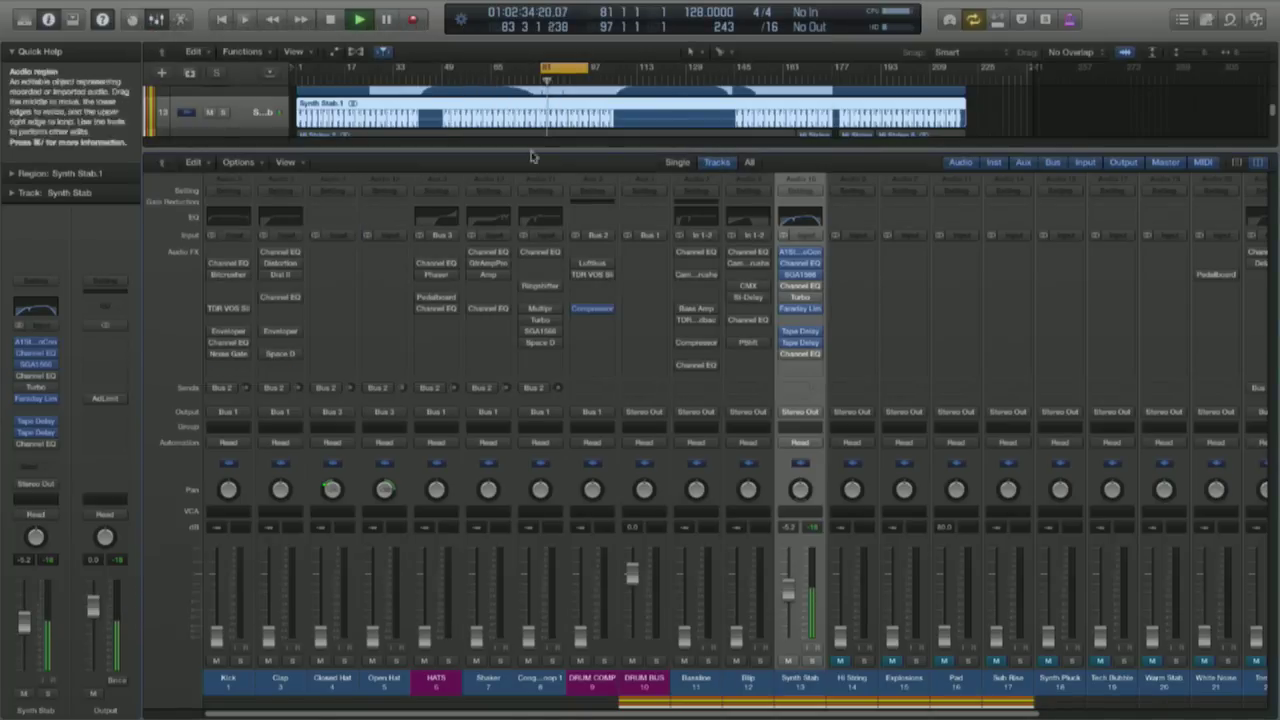
# Compare the Synth Stab track with the SGA1566 bypassed and active, and close its window.
pyautogui.click(801, 276)
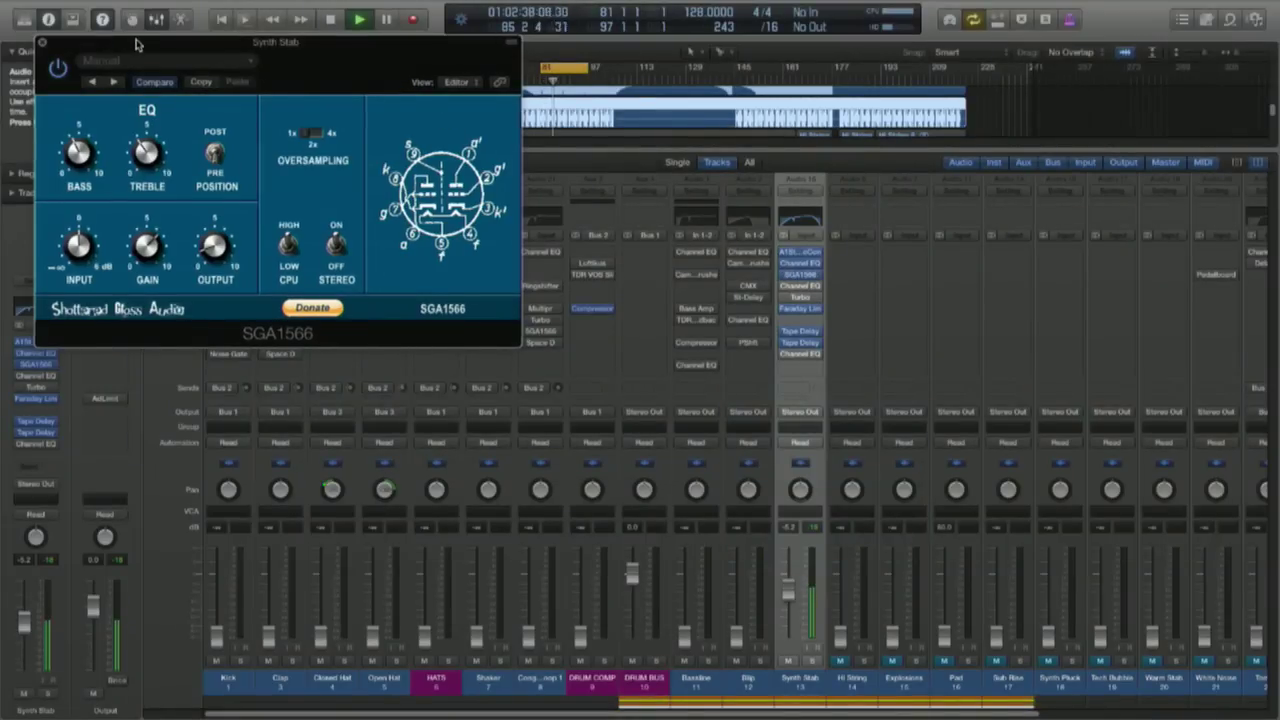
pyautogui.moveTo(137, 44); pyautogui.dragTo(151, 46)
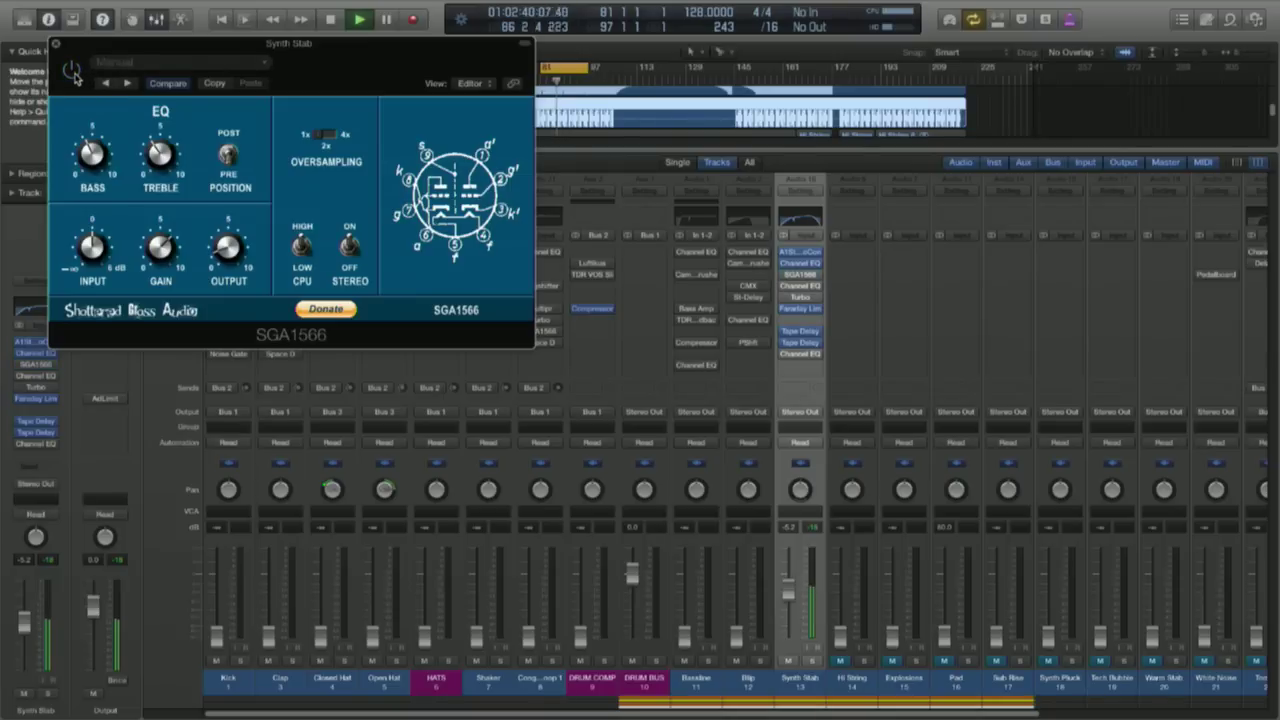
pyautogui.click(74, 75)
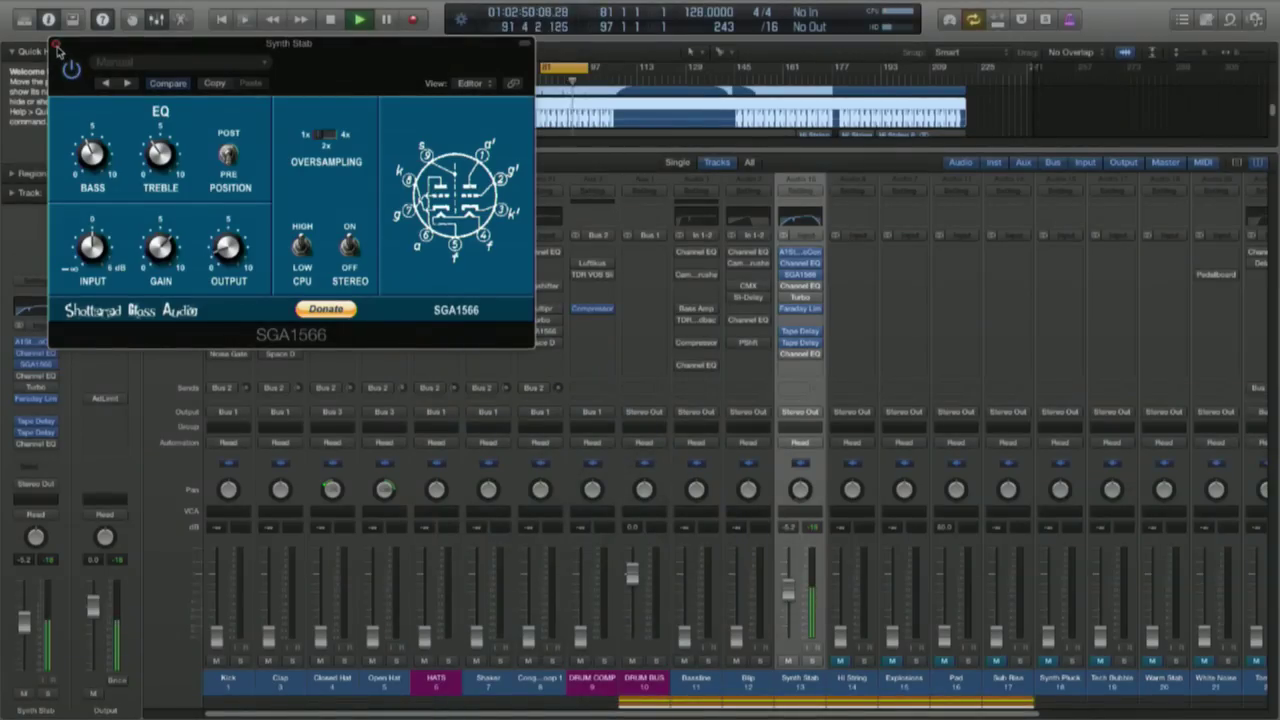
pyautogui.click(56, 46)
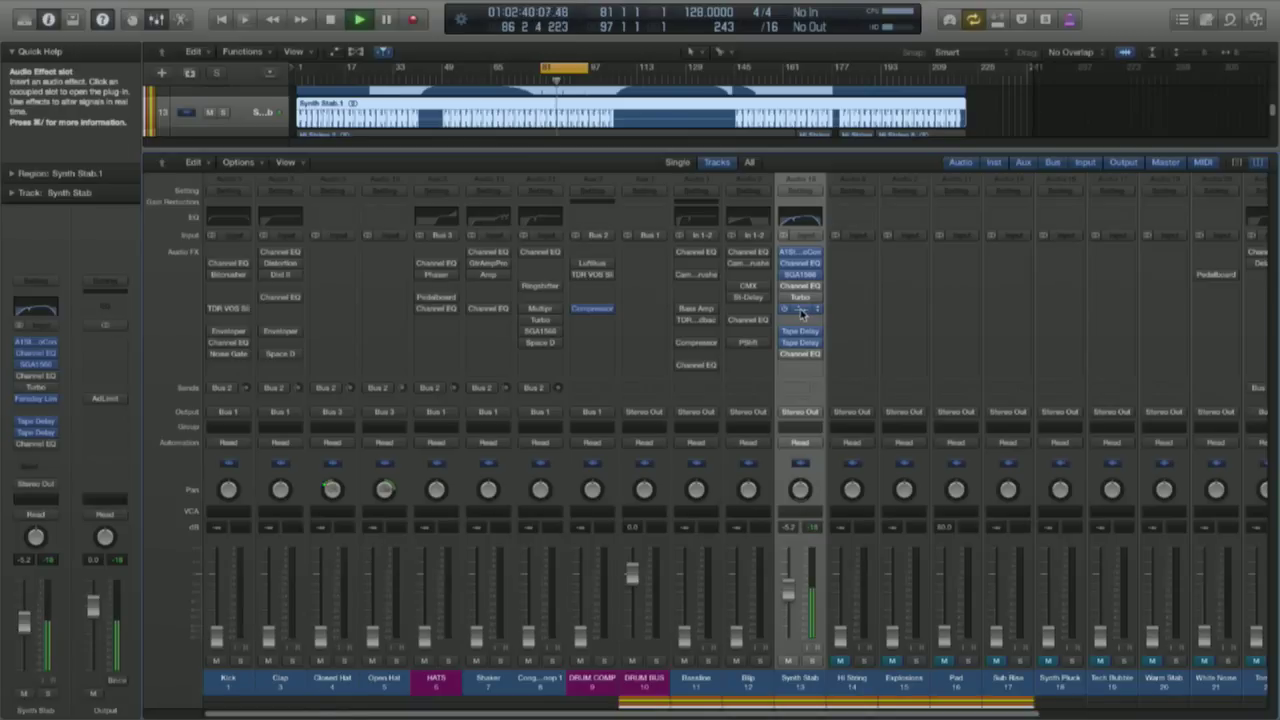
# Compare the Synth Stab track with the Faraday Limiter and both Tape Delays bypassed and active.
pyautogui.click(800, 310)
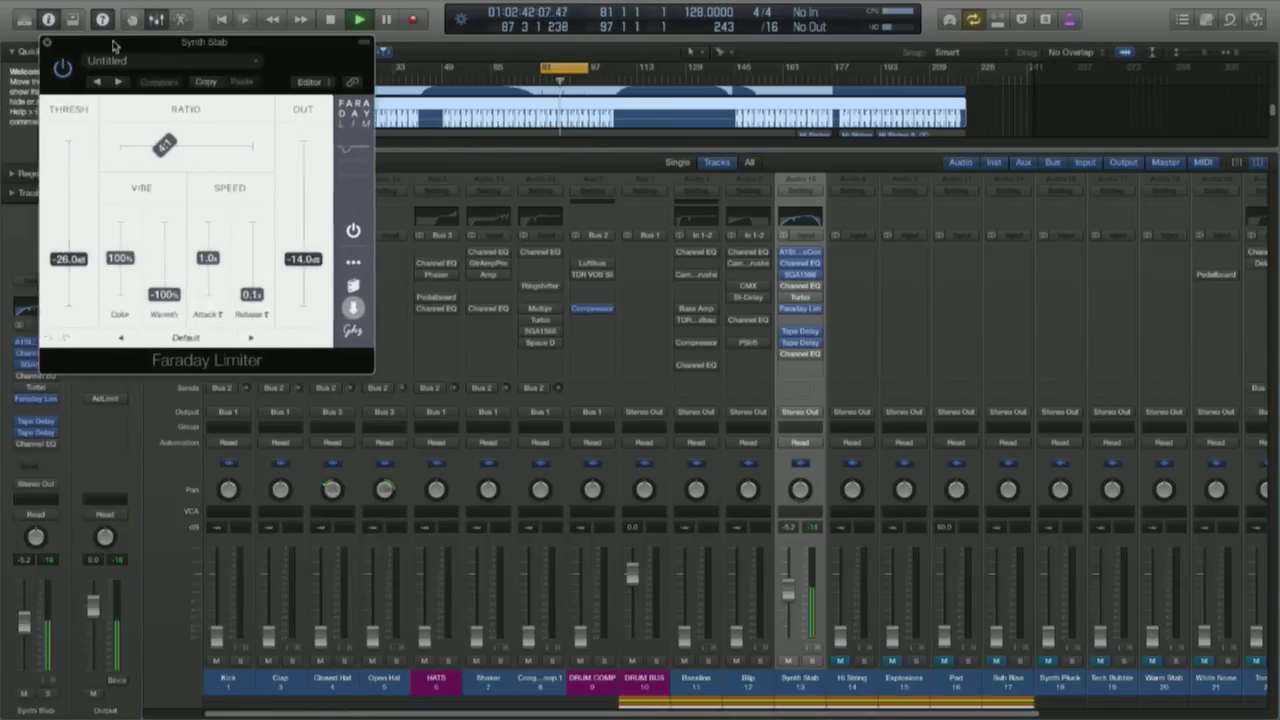
pyautogui.moveTo(113, 45); pyautogui.dragTo(196, 57)
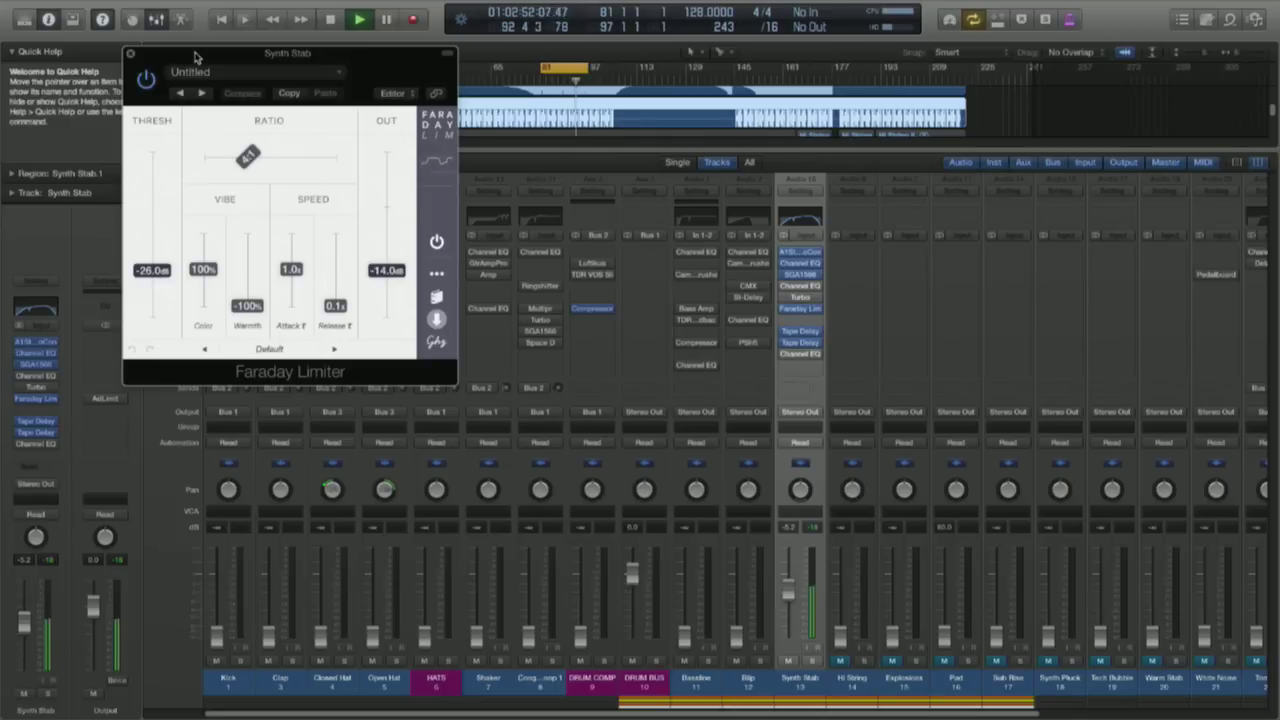
pyautogui.click(146, 80)
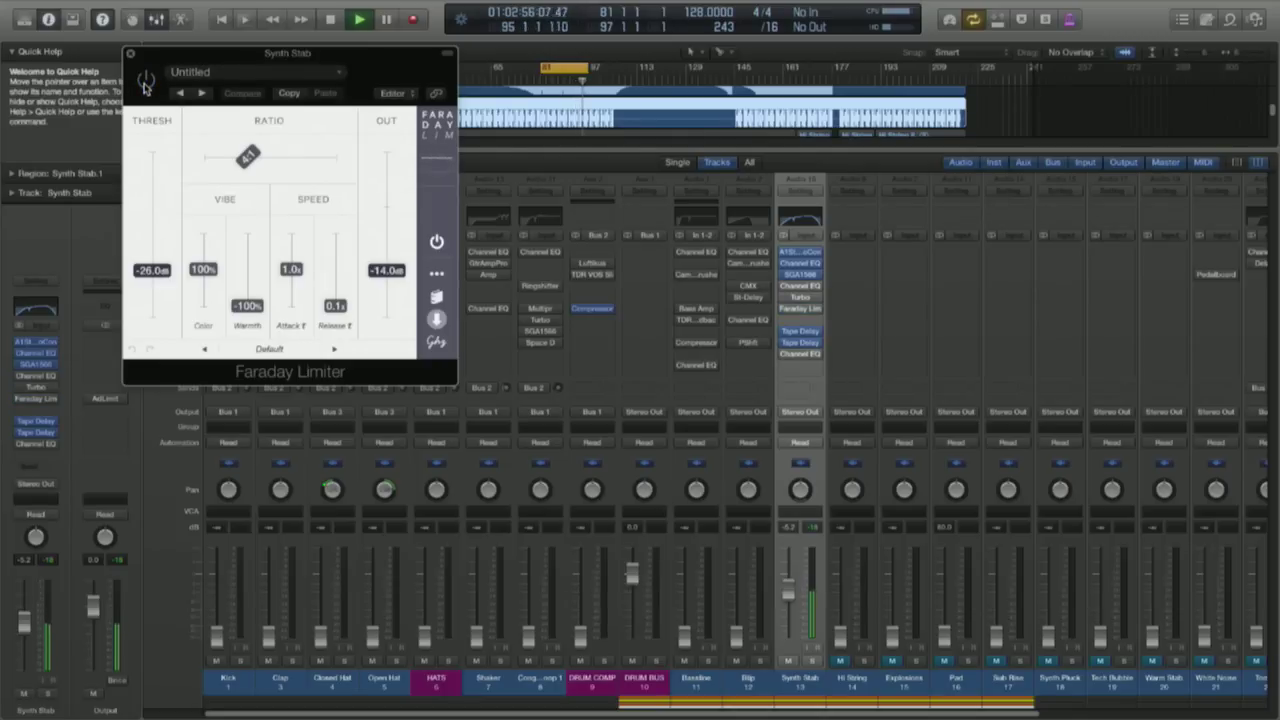
pyautogui.click(145, 82)
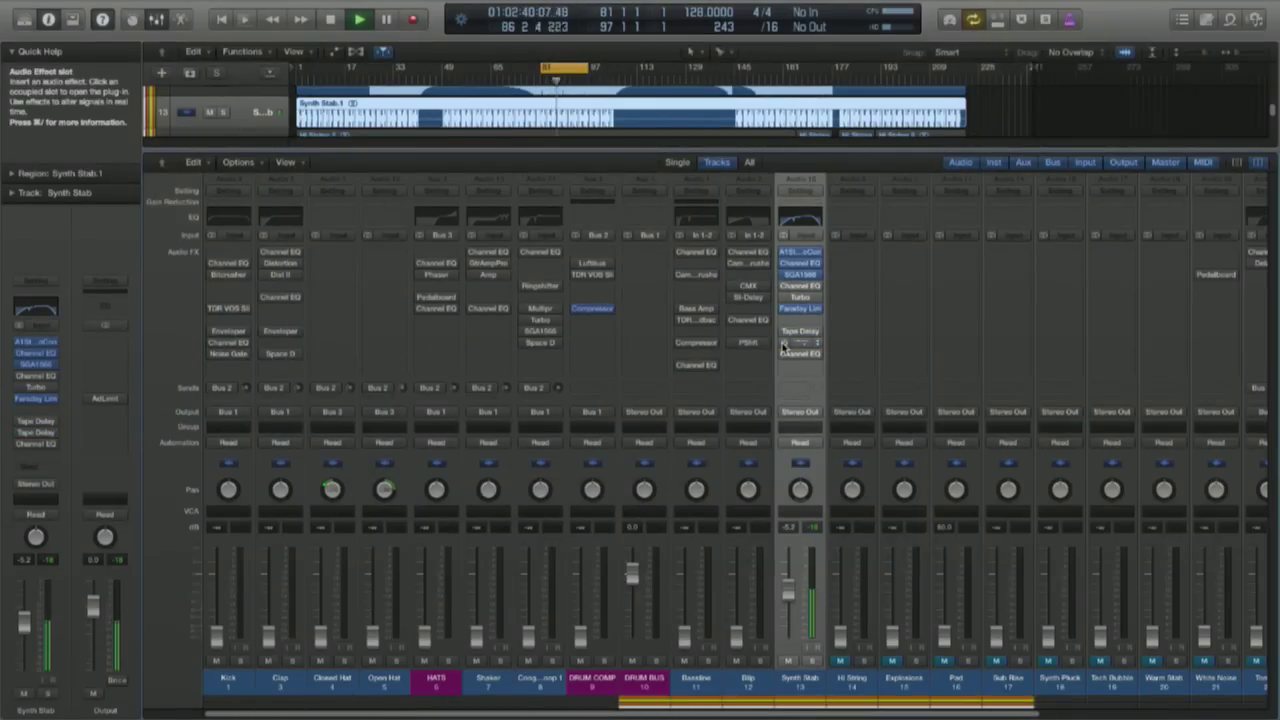
pyautogui.click(784, 344)
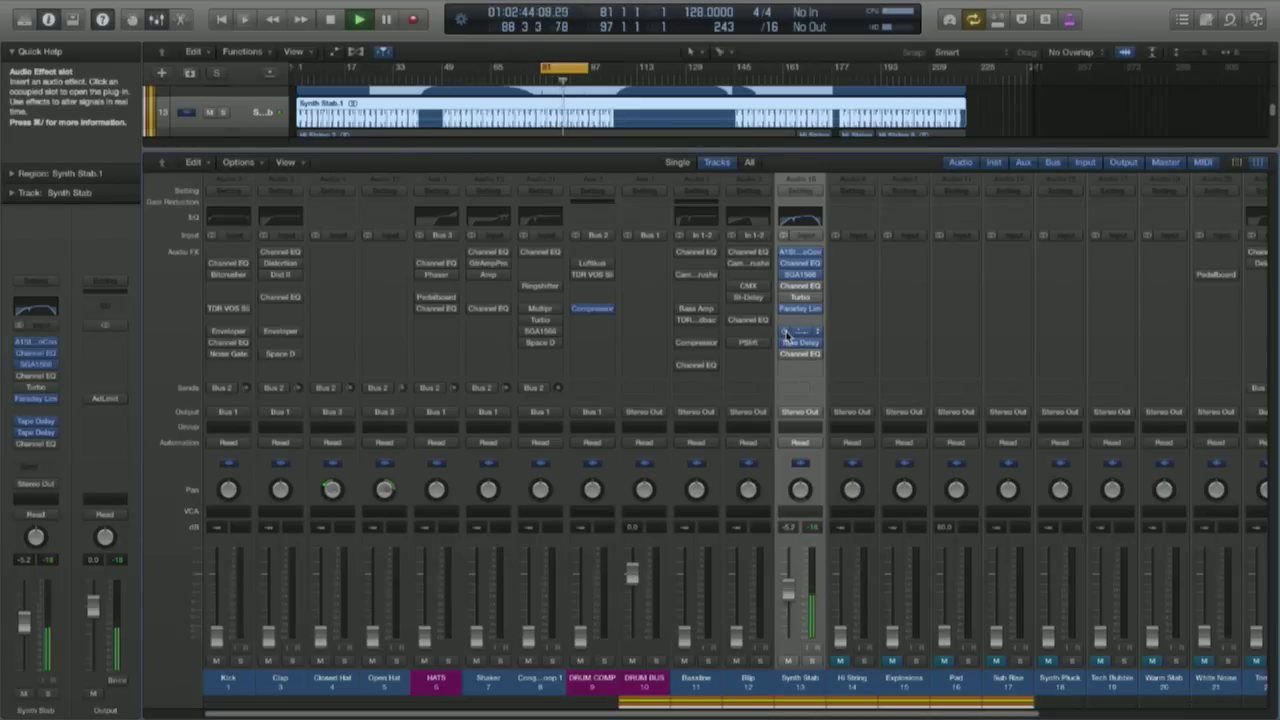
# Activate Turbo with the Soft Strobe preset on Synth Stab, raising its input cutoff, adjusting the transformer curve and intensity, and lowering the dry/wet mix.
pyautogui.click(803, 298)
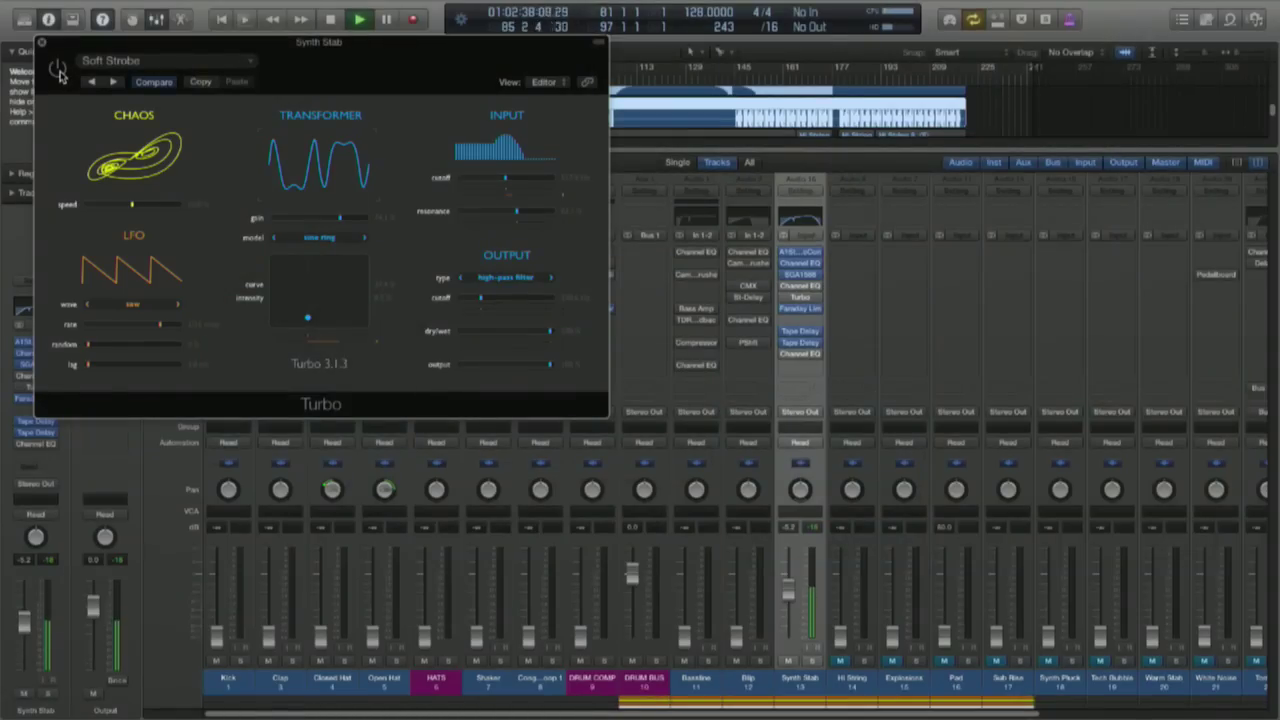
pyautogui.click(57, 70)
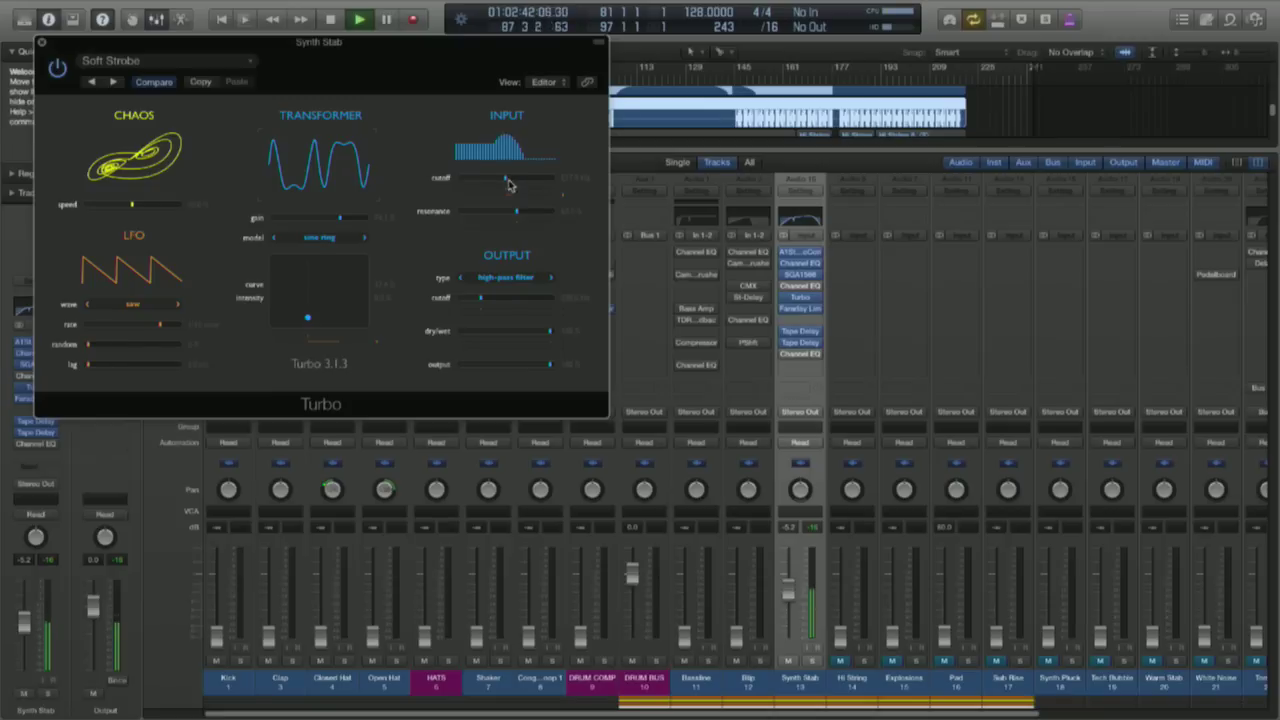
pyautogui.moveTo(506, 182); pyautogui.dragTo(521, 182)
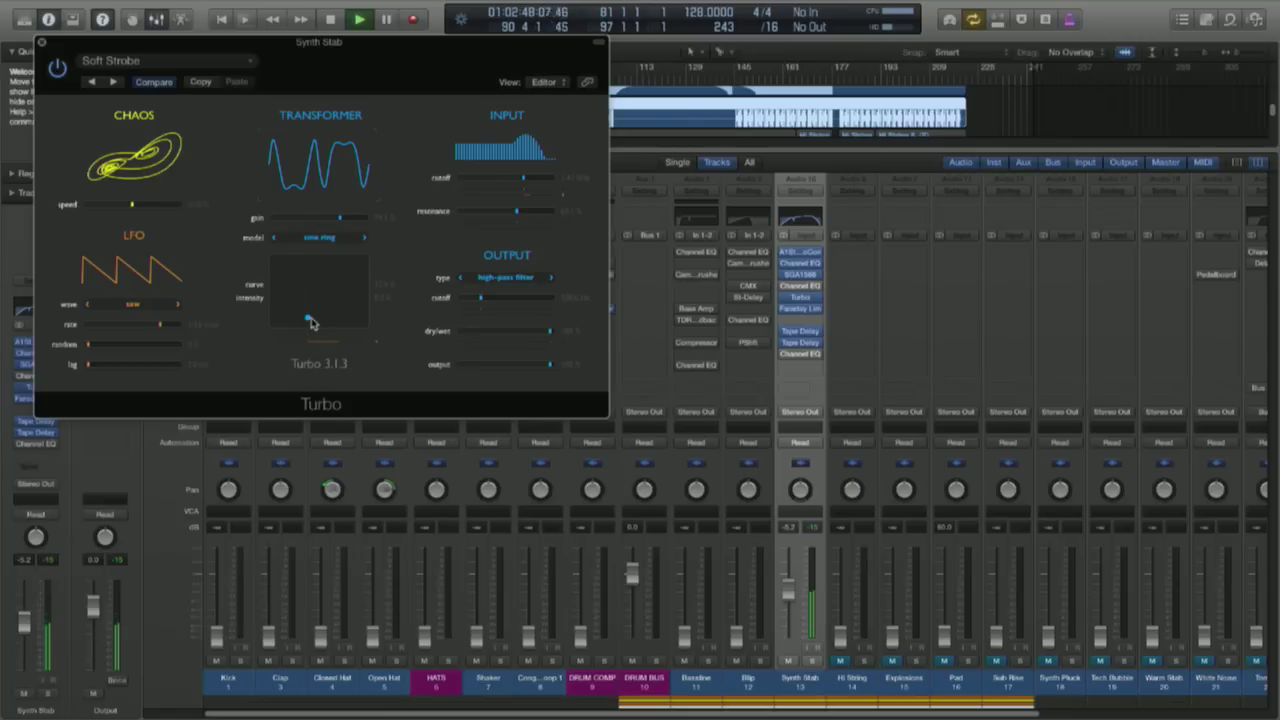
pyautogui.moveTo(307, 319)
pyautogui.mouseDown()
pyautogui.moveTo(341, 269)
pyautogui.moveTo(290, 276)
pyautogui.moveTo(281, 318)
pyautogui.moveTo(303, 308)
pyautogui.mouseUp()
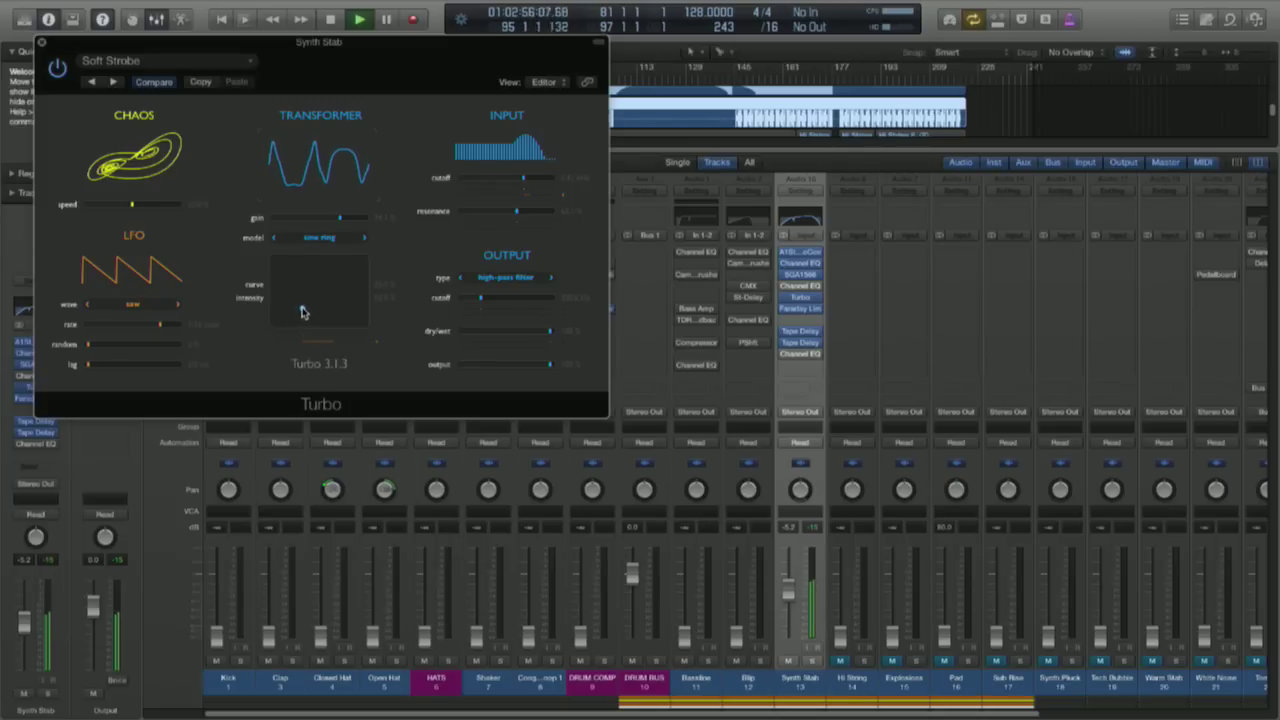
pyautogui.moveTo(551, 332); pyautogui.dragTo(491, 337)
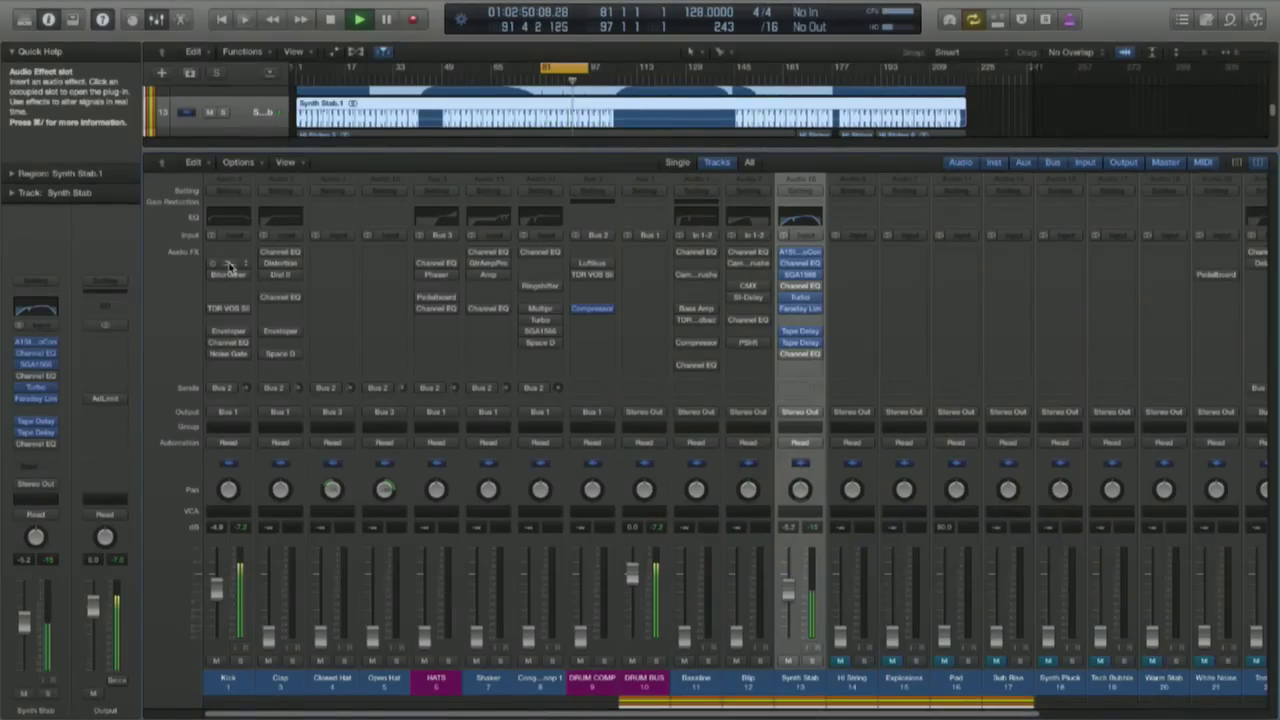
# Activate the upper Channel EQ on the Kick track and compare the sound with it bypassed and active.
pyautogui.click(230, 263)
pyautogui.moveTo(191, 34); pyautogui.dragTo(535, 32)
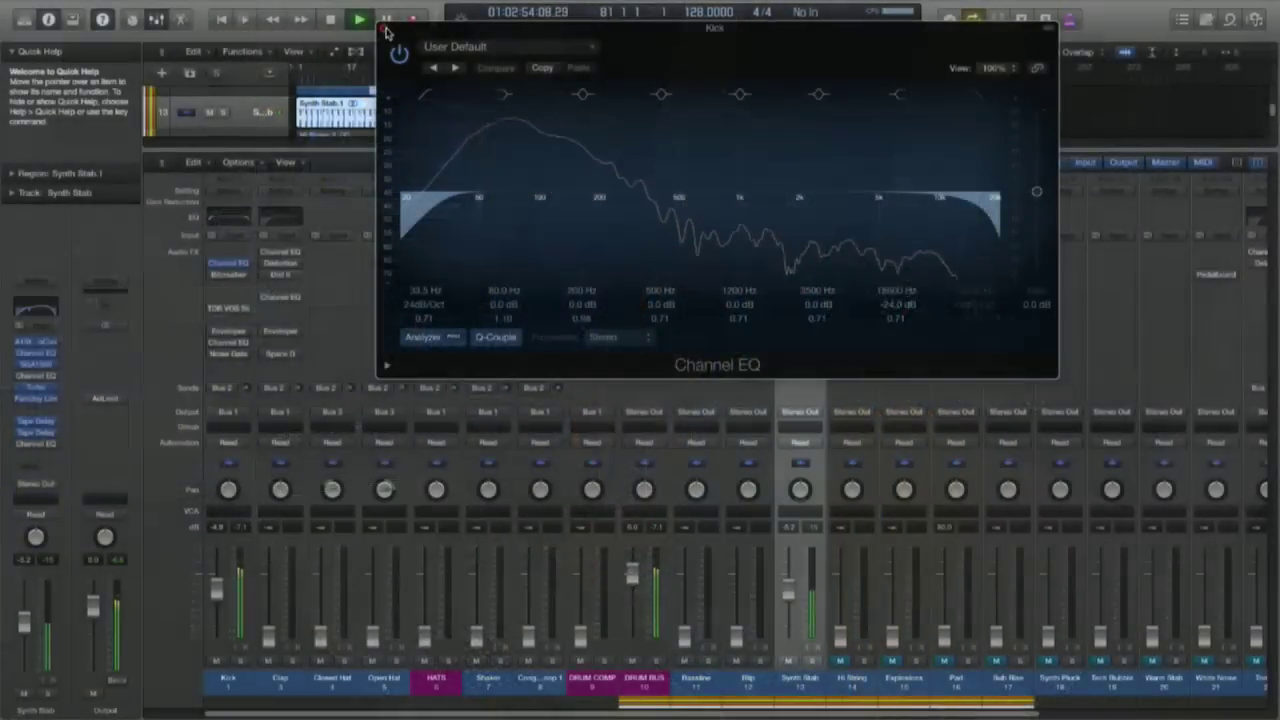
pyautogui.click(398, 55)
pyautogui.click(398, 55)
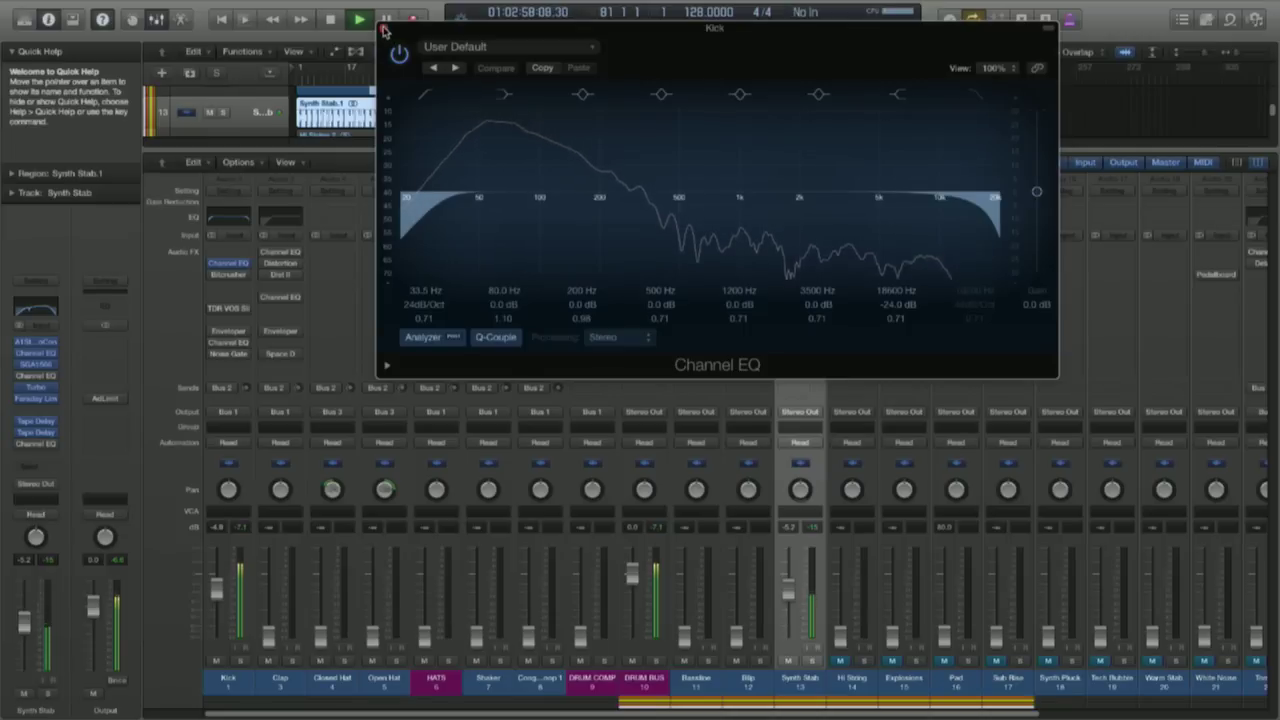
pyautogui.click(386, 29)
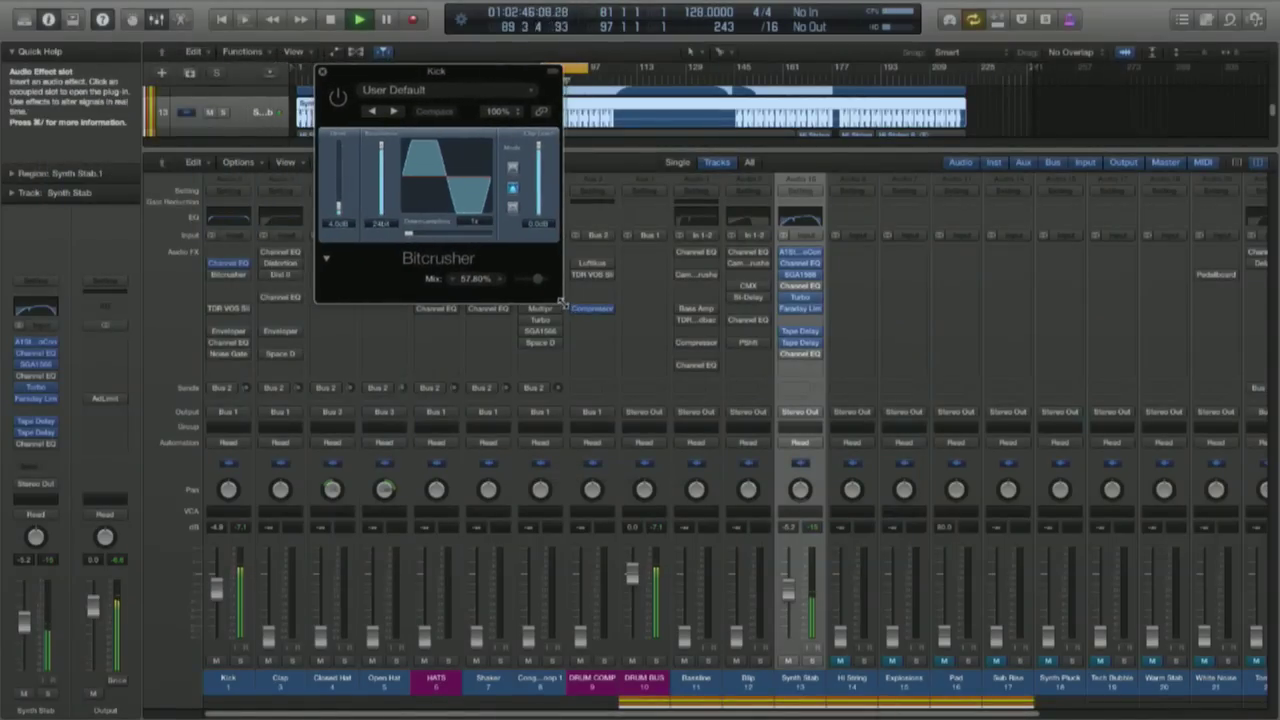
# Activate the Kick's Bitcrusher at 100% mix and try a 13-bit resolution before restoring 24 bit with 1x downsampling.
pyautogui.moveTo(562, 302); pyautogui.dragTo(720, 380)
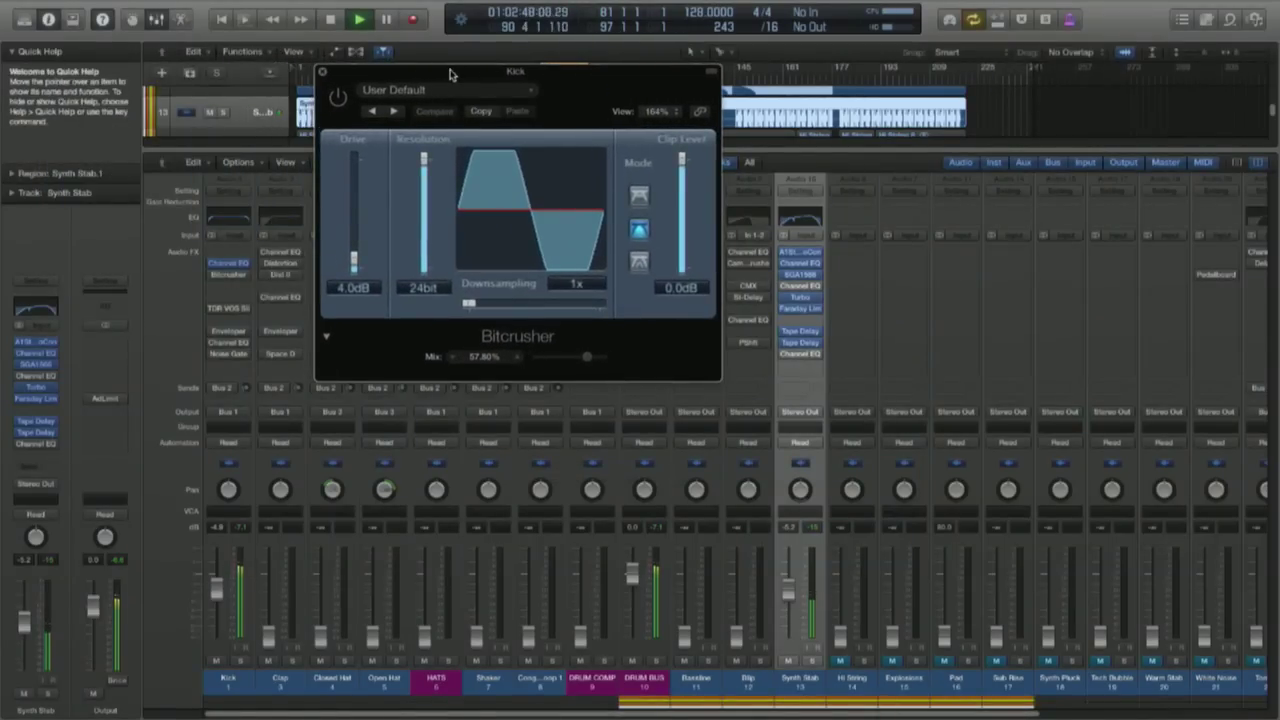
pyautogui.moveTo(450, 75); pyautogui.dragTo(450, 84)
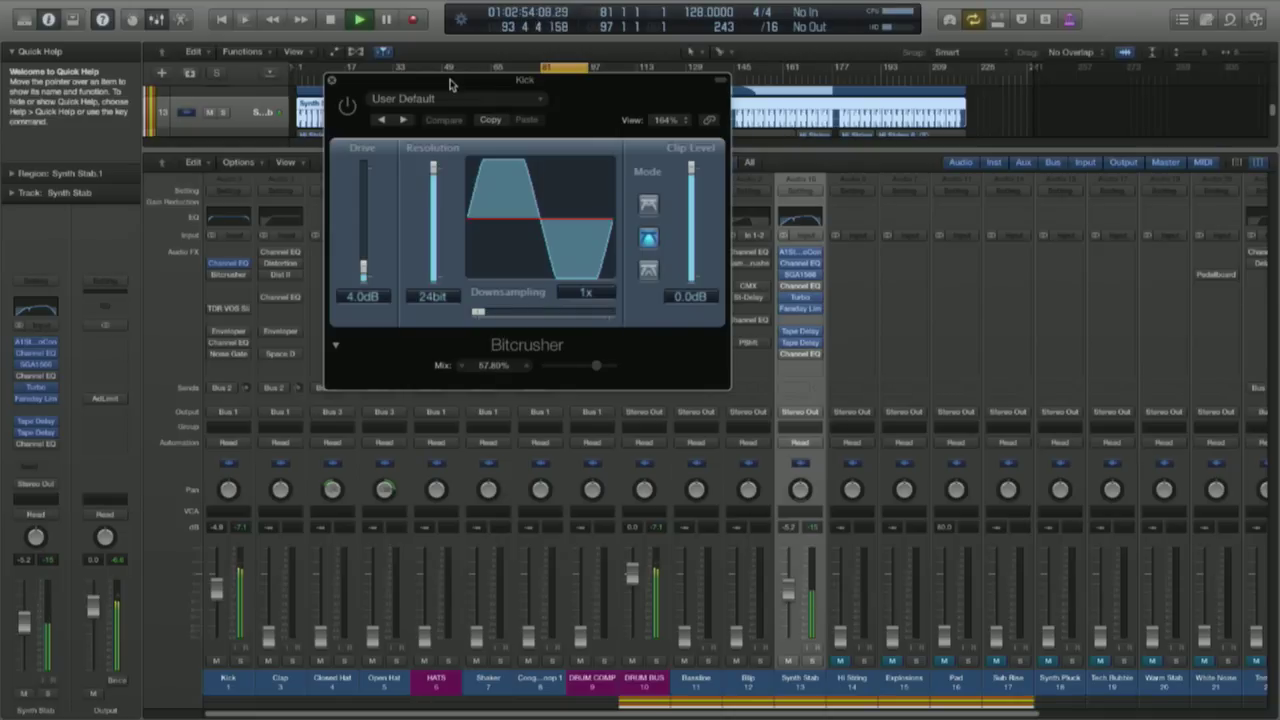
pyautogui.moveTo(596, 370); pyautogui.dragTo(626, 372)
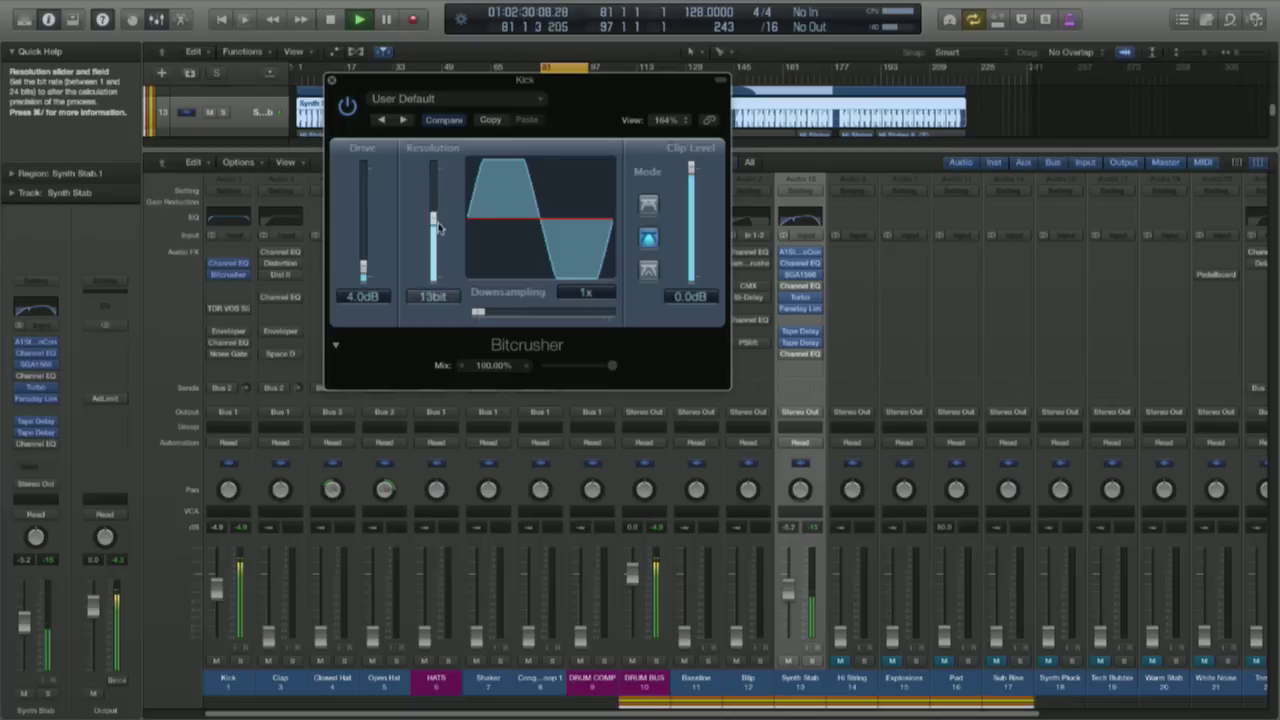
pyautogui.moveTo(437, 228); pyautogui.dragTo(437, 165)
pyautogui.moveTo(480, 313)
pyautogui.mouseDown()
pyautogui.moveTo(612, 314)
pyautogui.moveTo(478, 316)
pyautogui.mouseUp()
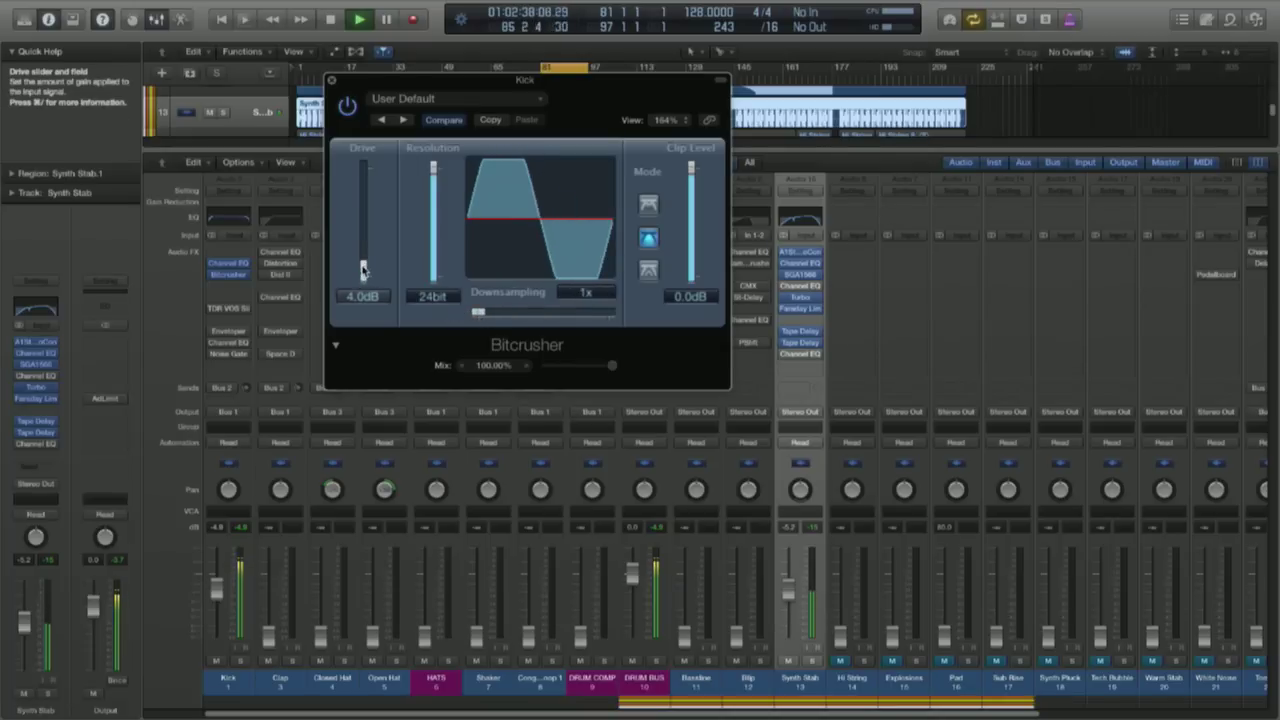
# Test the Kick's Bitcrusher drive between 0 and 12 dB, then settle on 4.0 dB drive with a 58.30% mix.
pyautogui.moveTo(364, 270); pyautogui.dragTo(364, 277)
pyautogui.moveTo(370, 80); pyautogui.dragTo(278, 58)
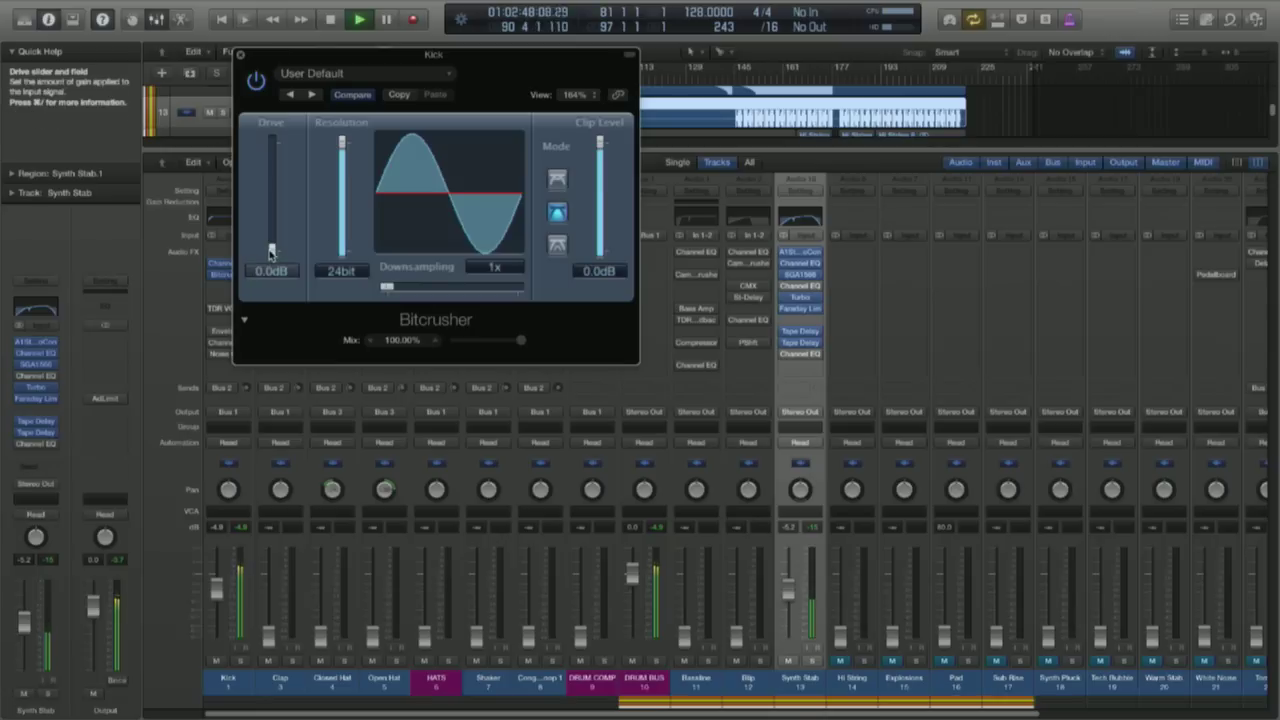
pyautogui.moveTo(273, 252); pyautogui.dragTo(274, 230)
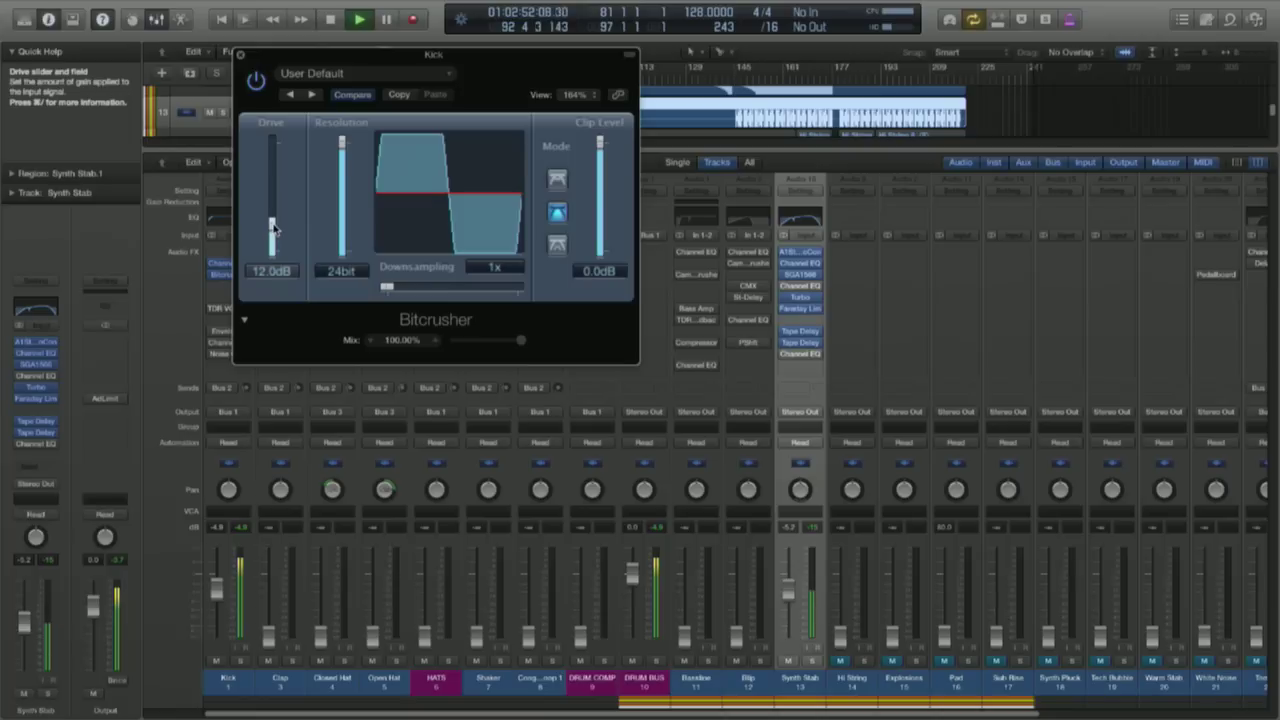
pyautogui.moveTo(273, 236); pyautogui.dragTo(272, 244)
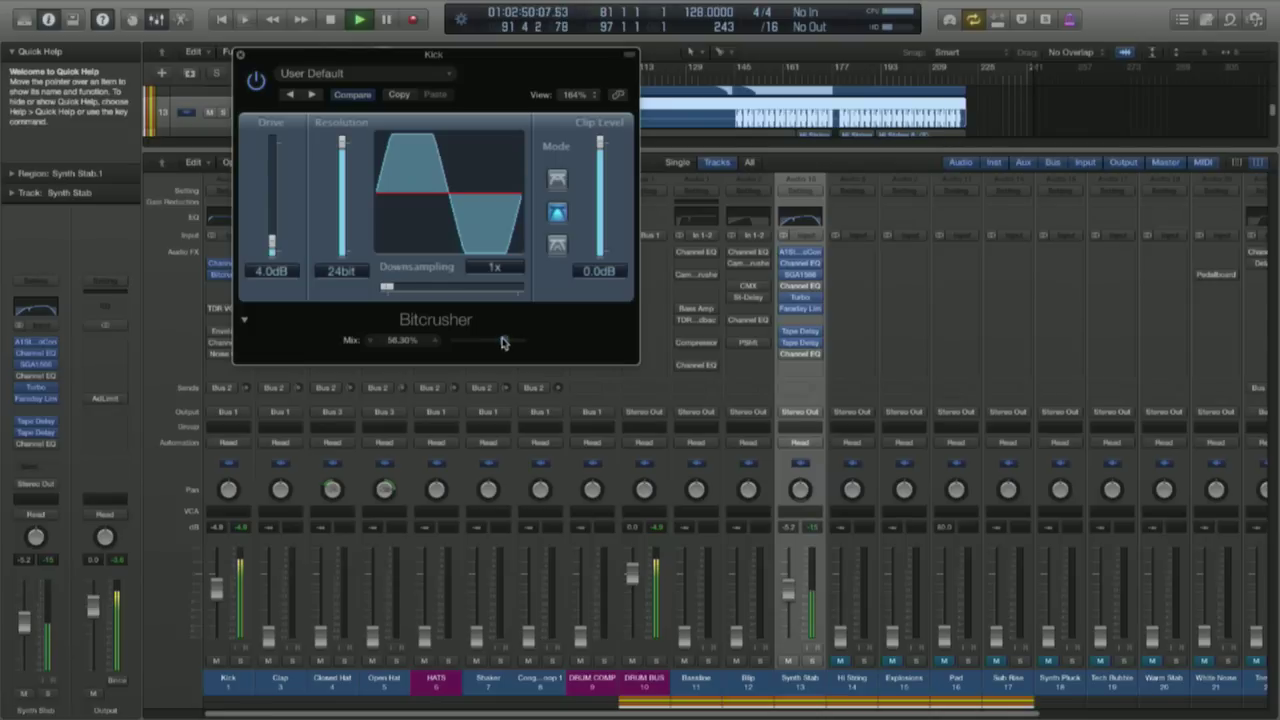
pyautogui.click(256, 84)
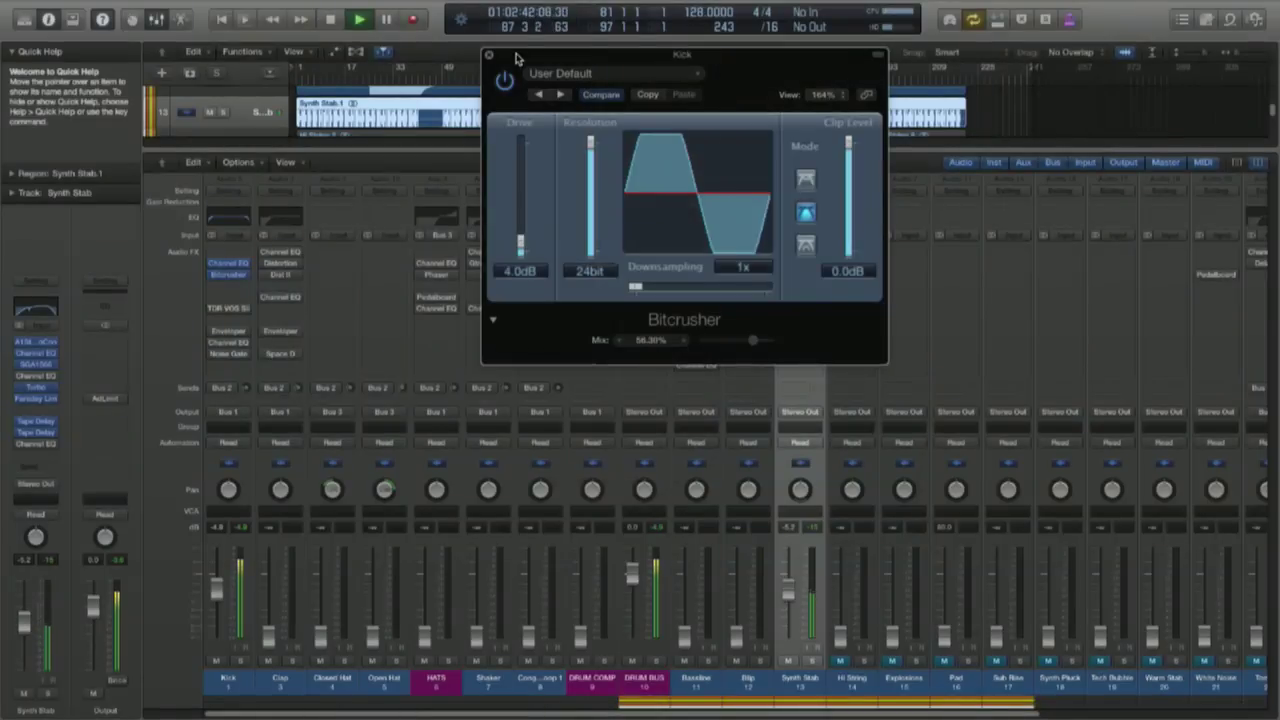
pyautogui.click(490, 55)
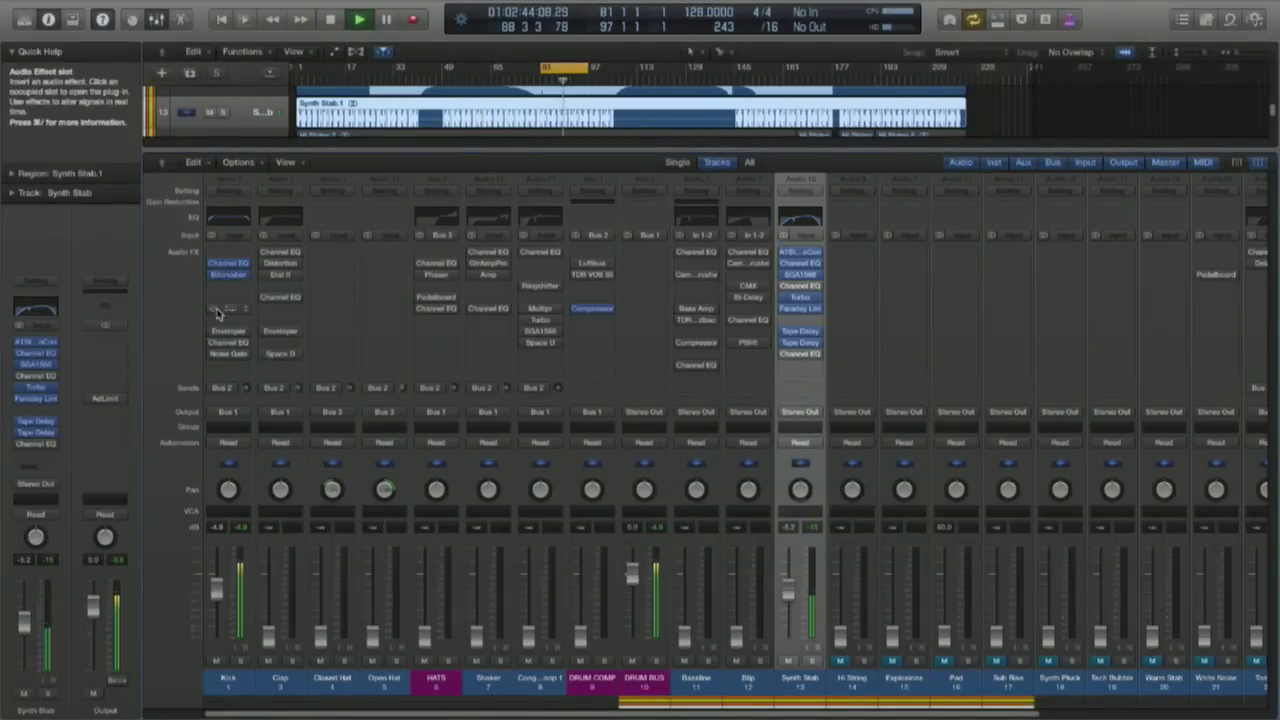
# Open the SlickEQ plug-in on the Kick track and place its window clear of the track's effect slots.
pyautogui.click(229, 310)
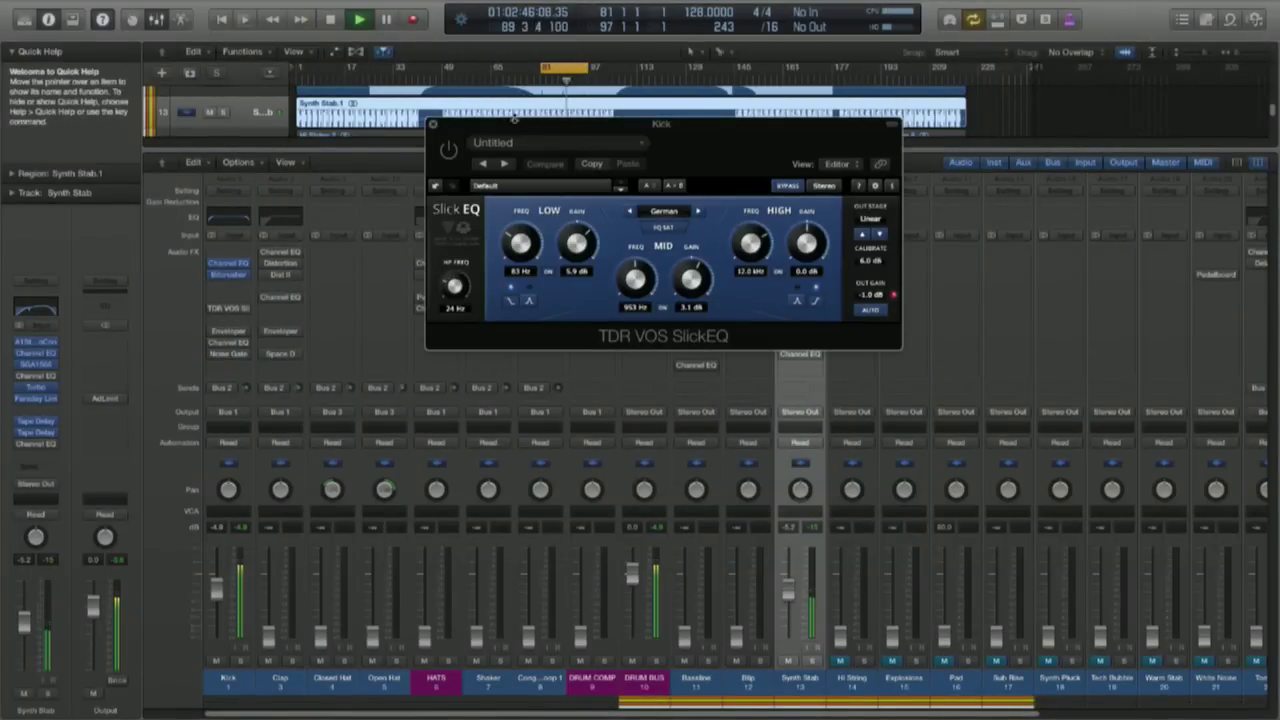
pyautogui.moveTo(508, 113); pyautogui.dragTo(450, 146)
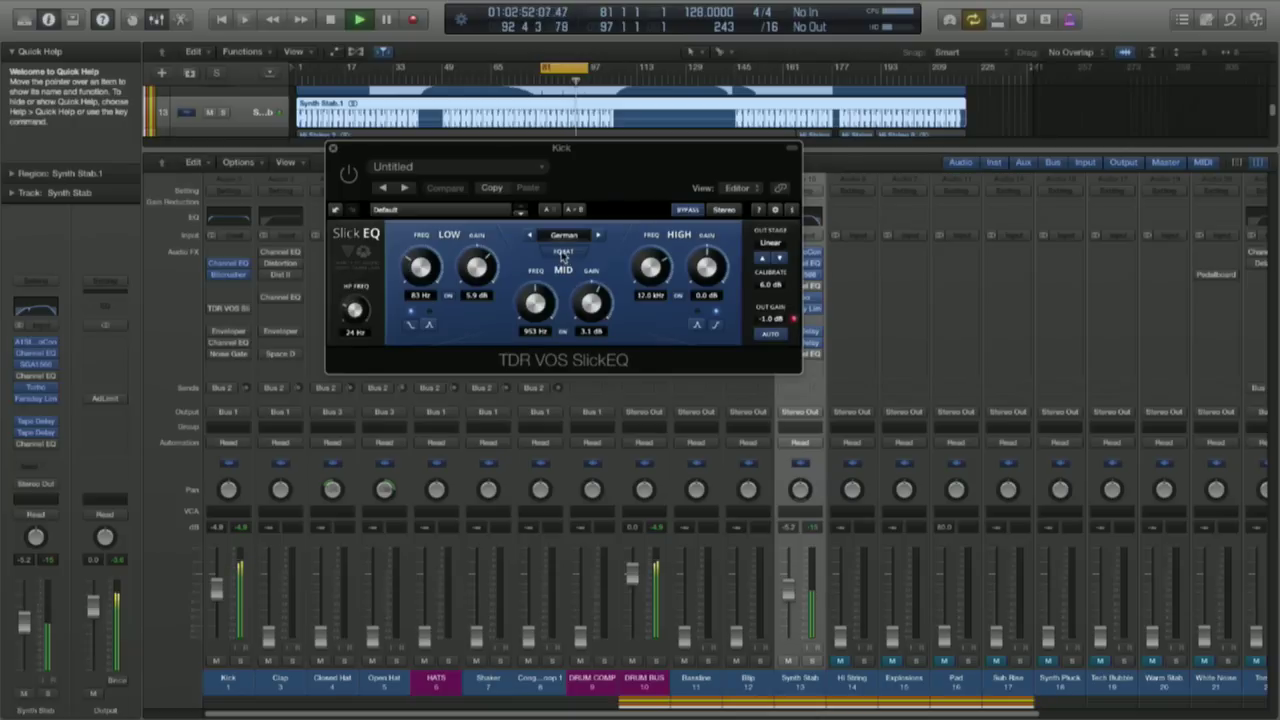
pyautogui.moveTo(414, 150); pyautogui.dragTo(390, 149)
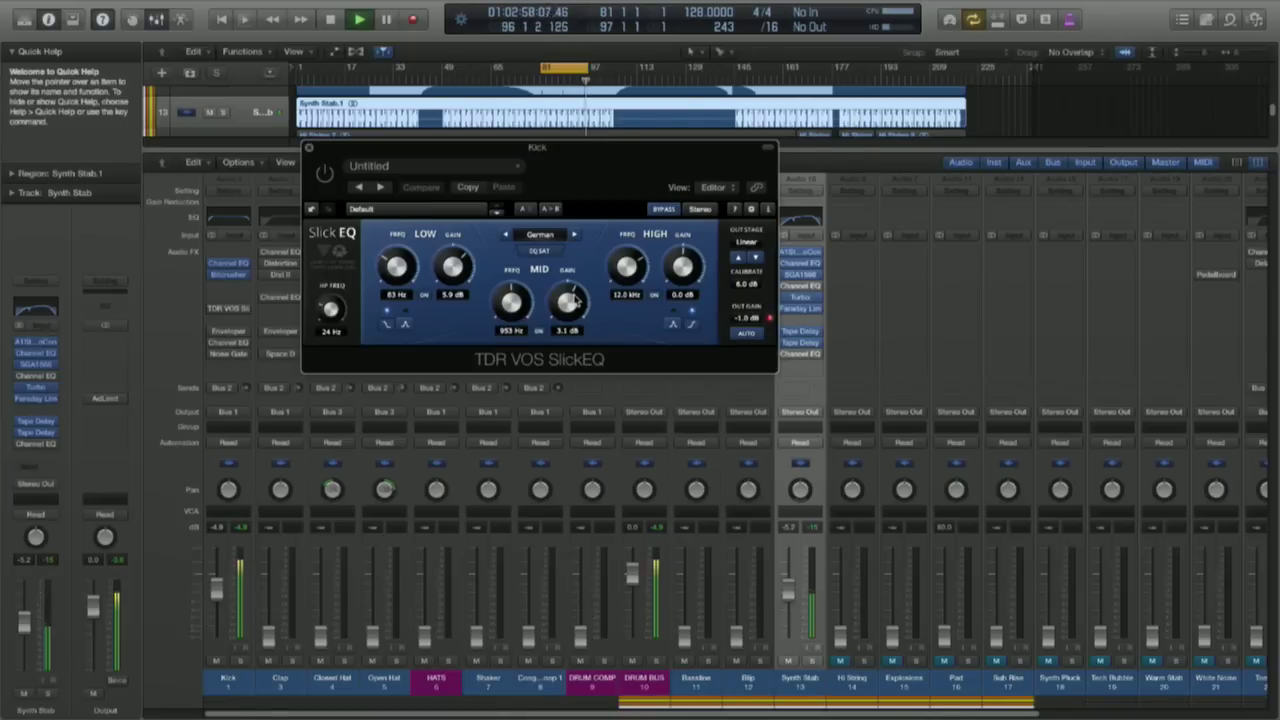
# Audition the SlickEQ equalizer models, including Soviet and British, and return to the German model.
pyautogui.click(574, 234)
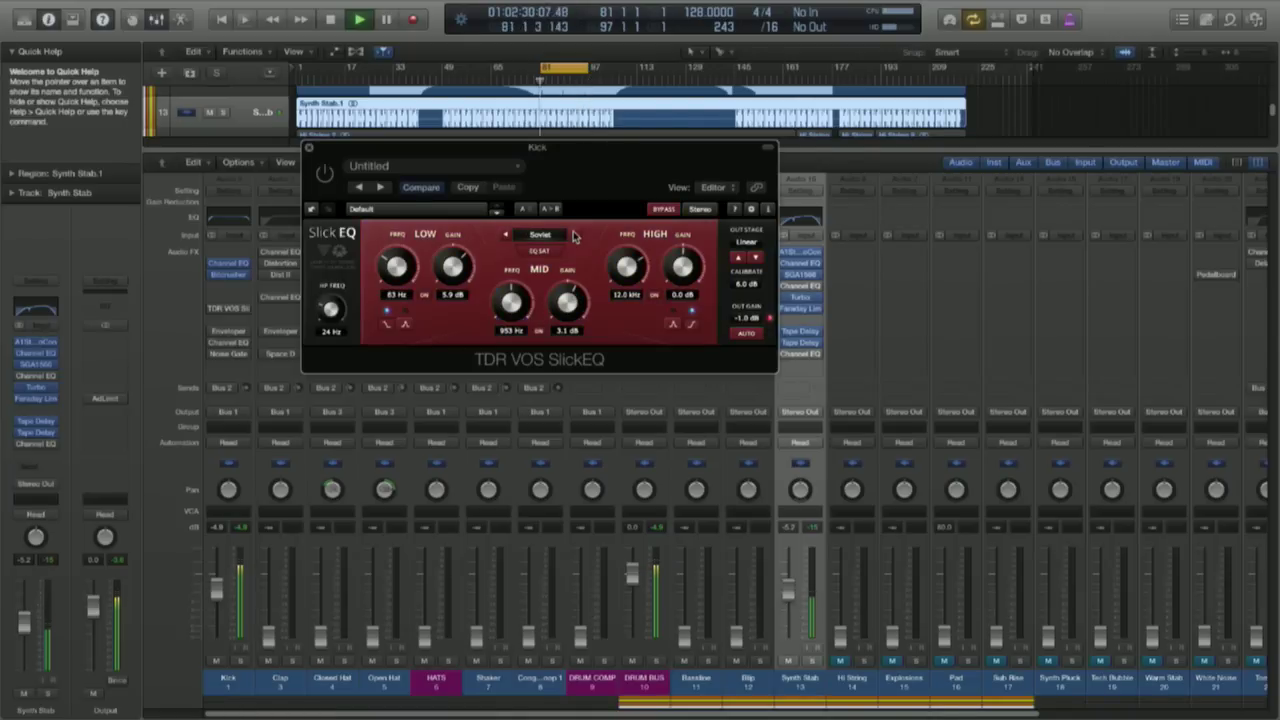
pyautogui.click(574, 234)
pyautogui.click(574, 234)
pyautogui.click(574, 234)
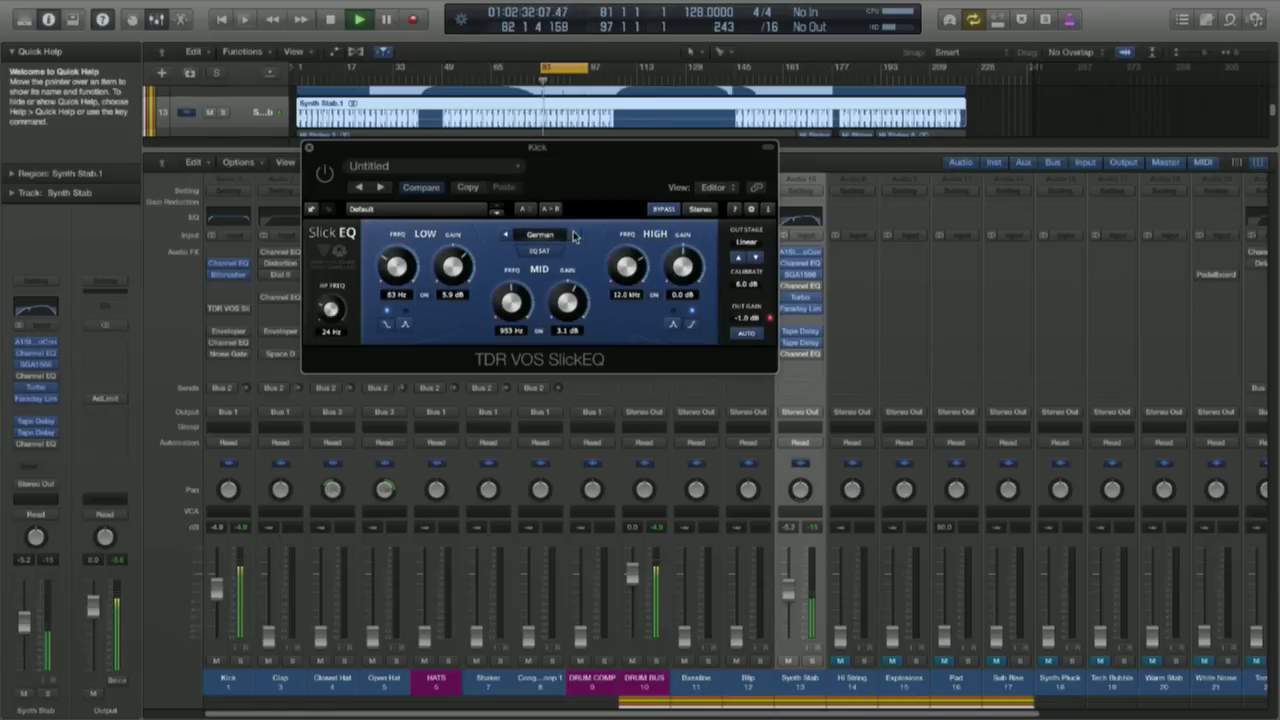
pyautogui.click(574, 234)
pyautogui.click(574, 234)
pyautogui.click(574, 234)
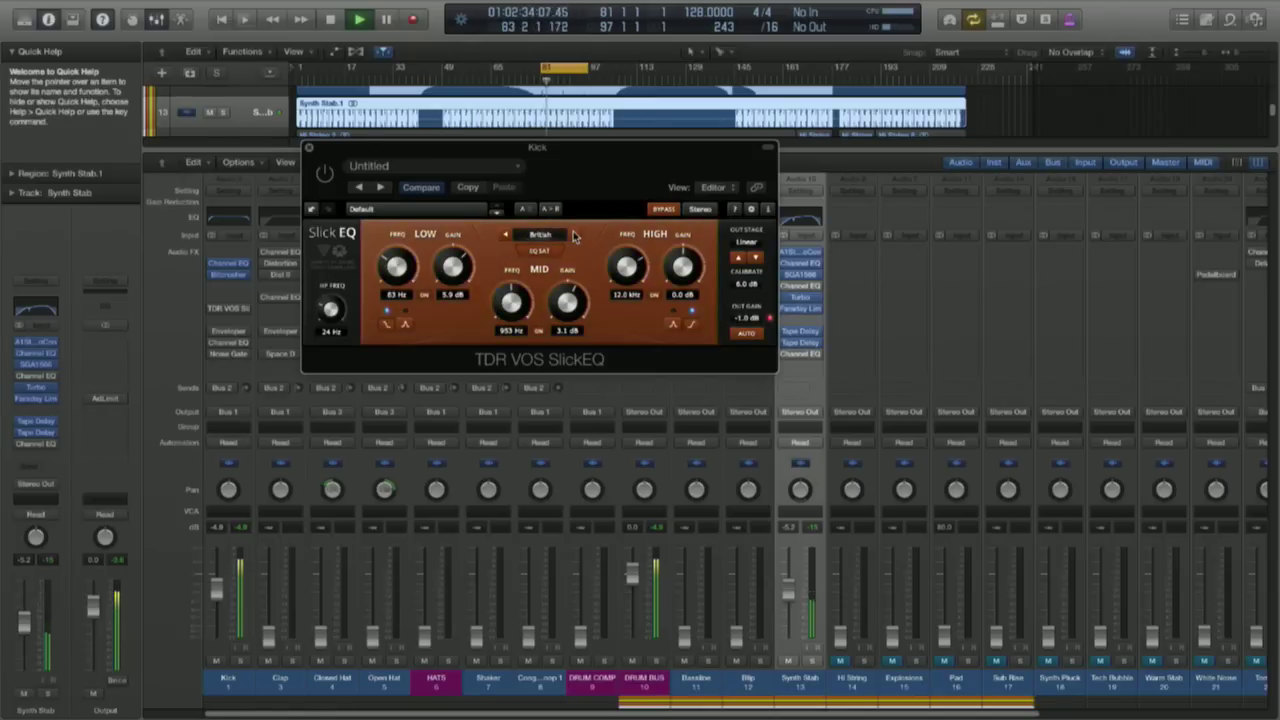
pyautogui.click(574, 234)
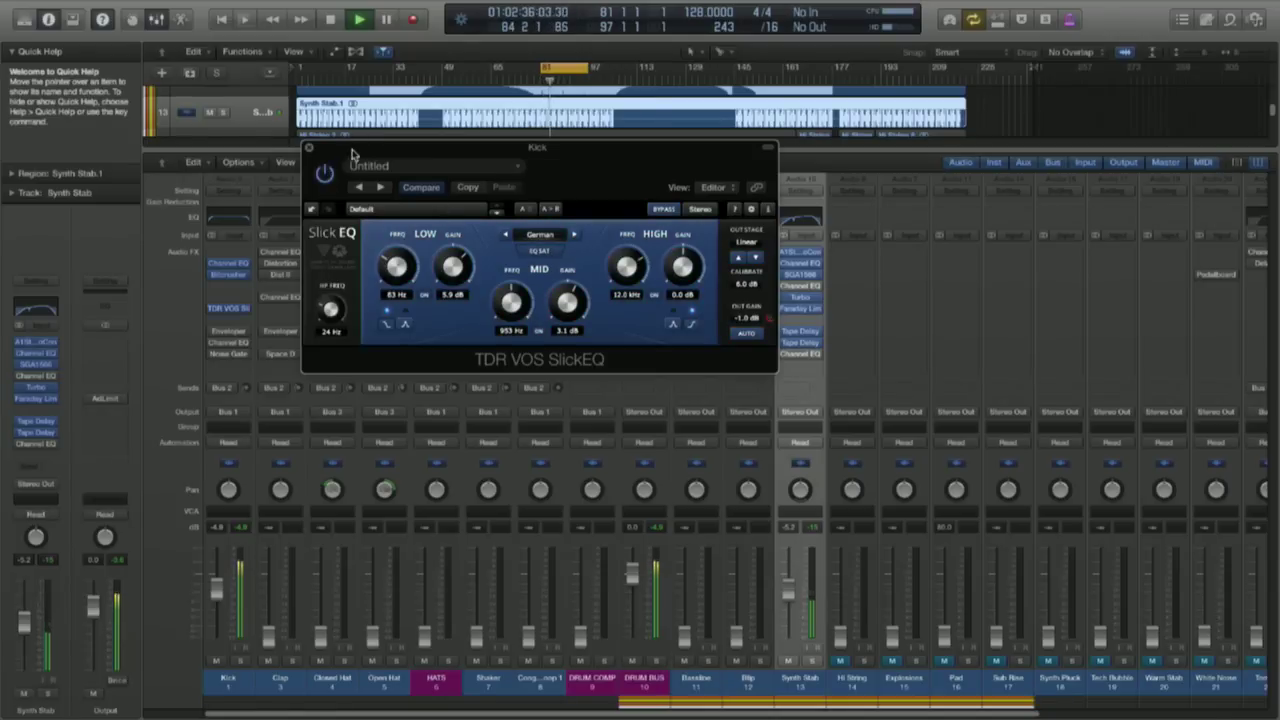
# With the Kick's SlickEQ active, set its mid-band gain to 4.0 dB and compare the low band off and on.
pyautogui.moveTo(361, 147); pyautogui.dragTo(303, 105)
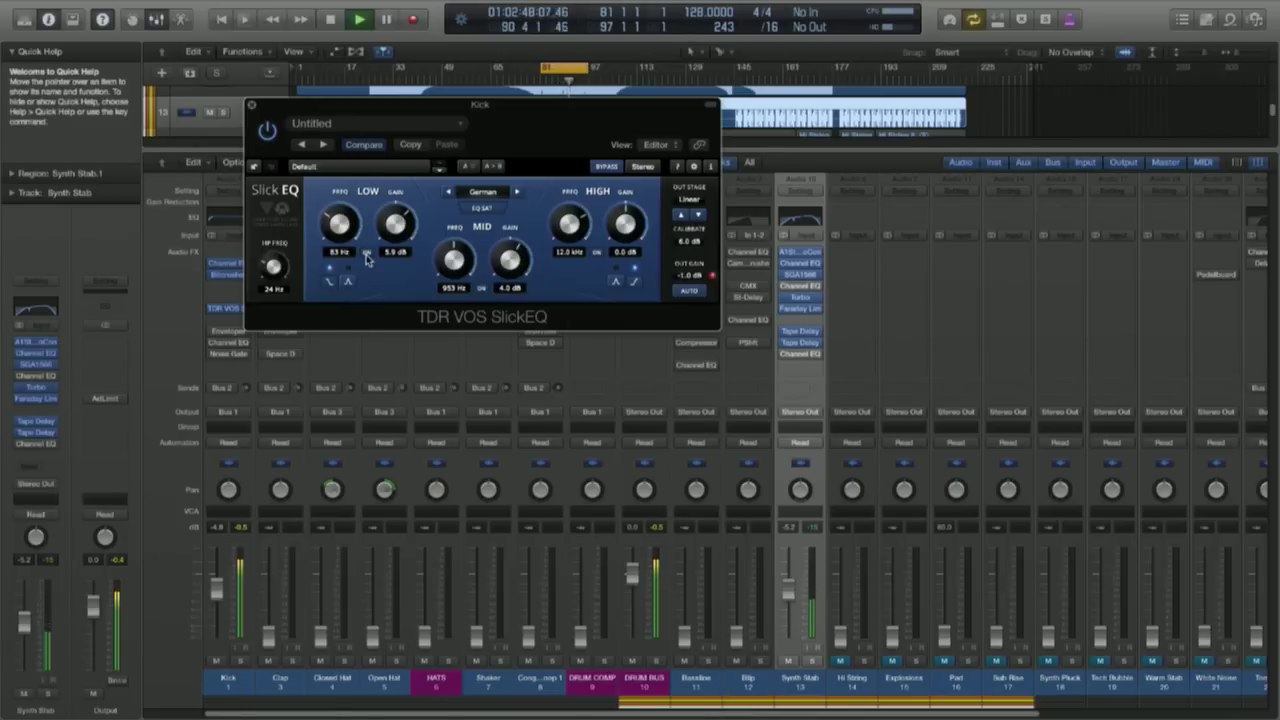
pyautogui.click(367, 255)
pyautogui.click(367, 255)
pyautogui.moveTo(369, 110); pyautogui.dragTo(389, 112)
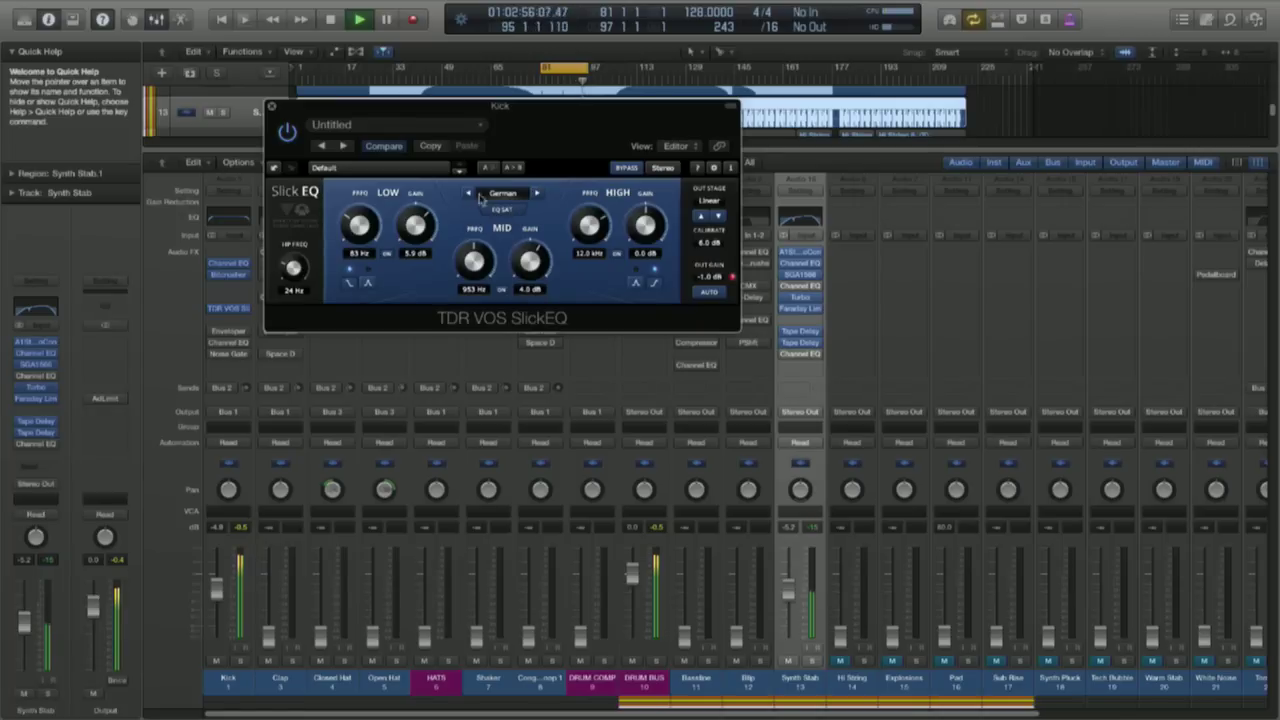
pyautogui.moveTo(367, 106); pyautogui.dragTo(431, 108)
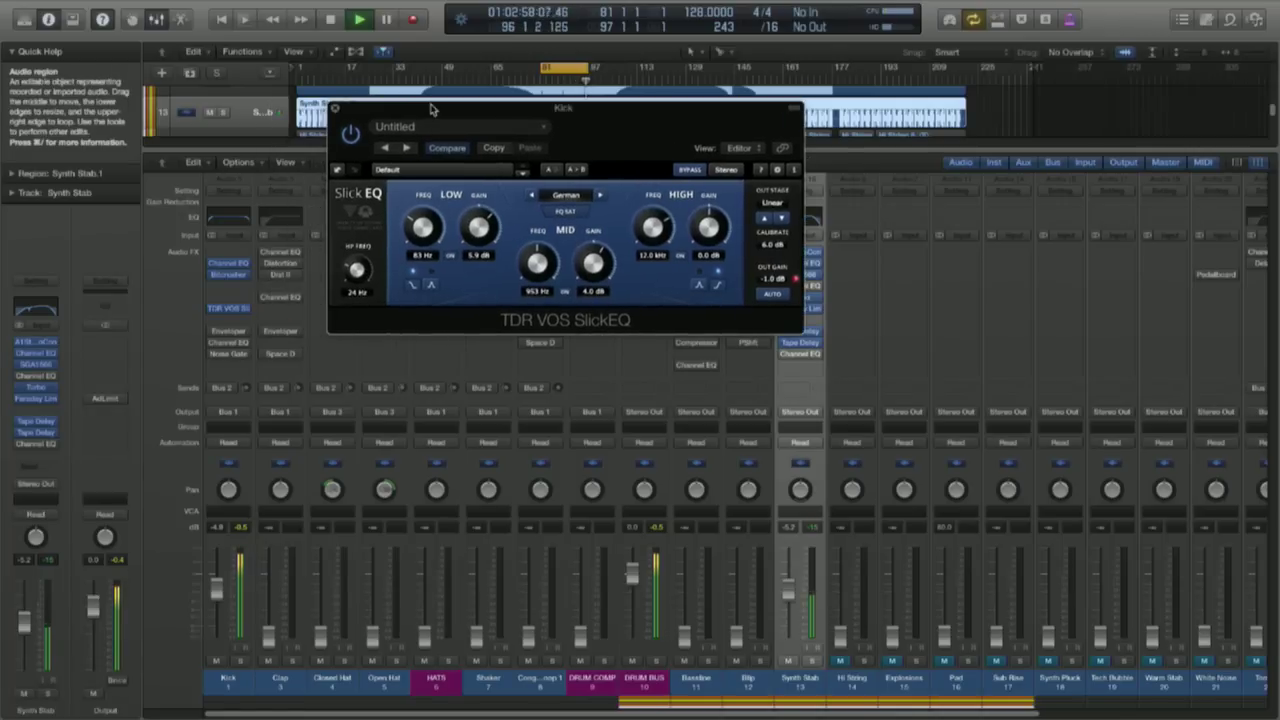
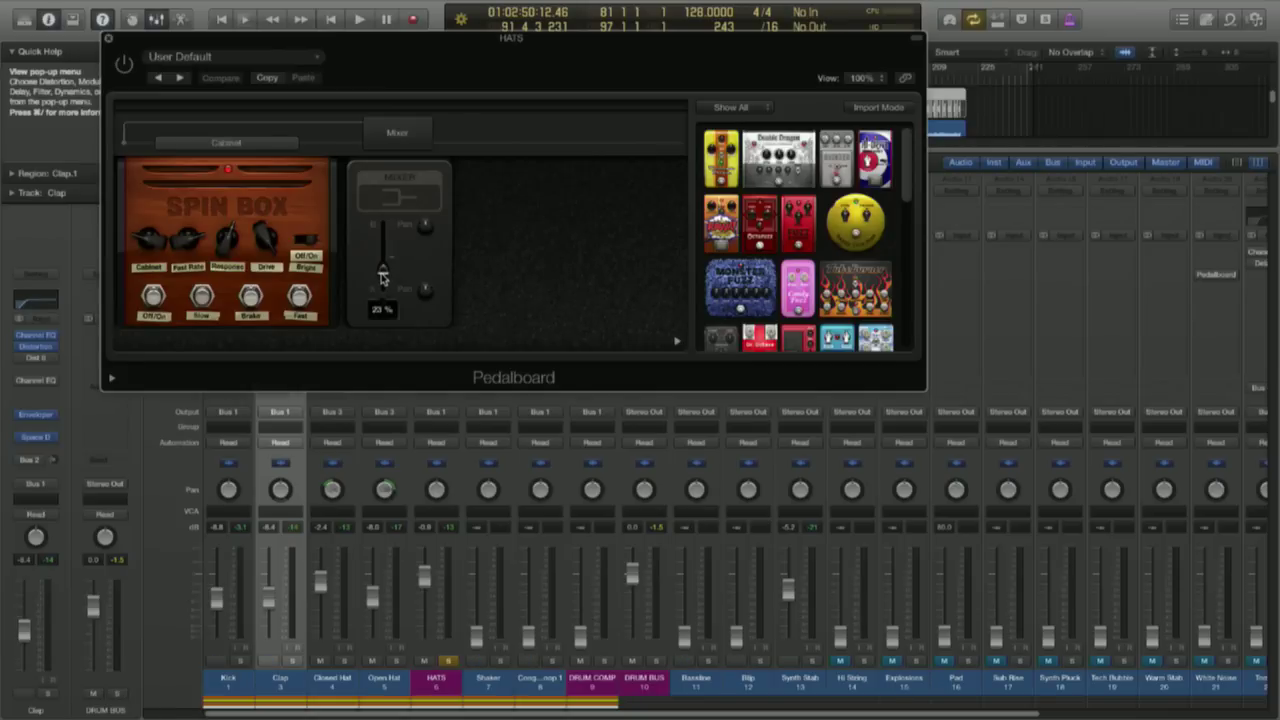
# Lower the Mixer fader in the HATS Pedalboard, start playback and activate the Pedalboard.
pyautogui.moveTo(382, 278); pyautogui.dragTo(382, 288)
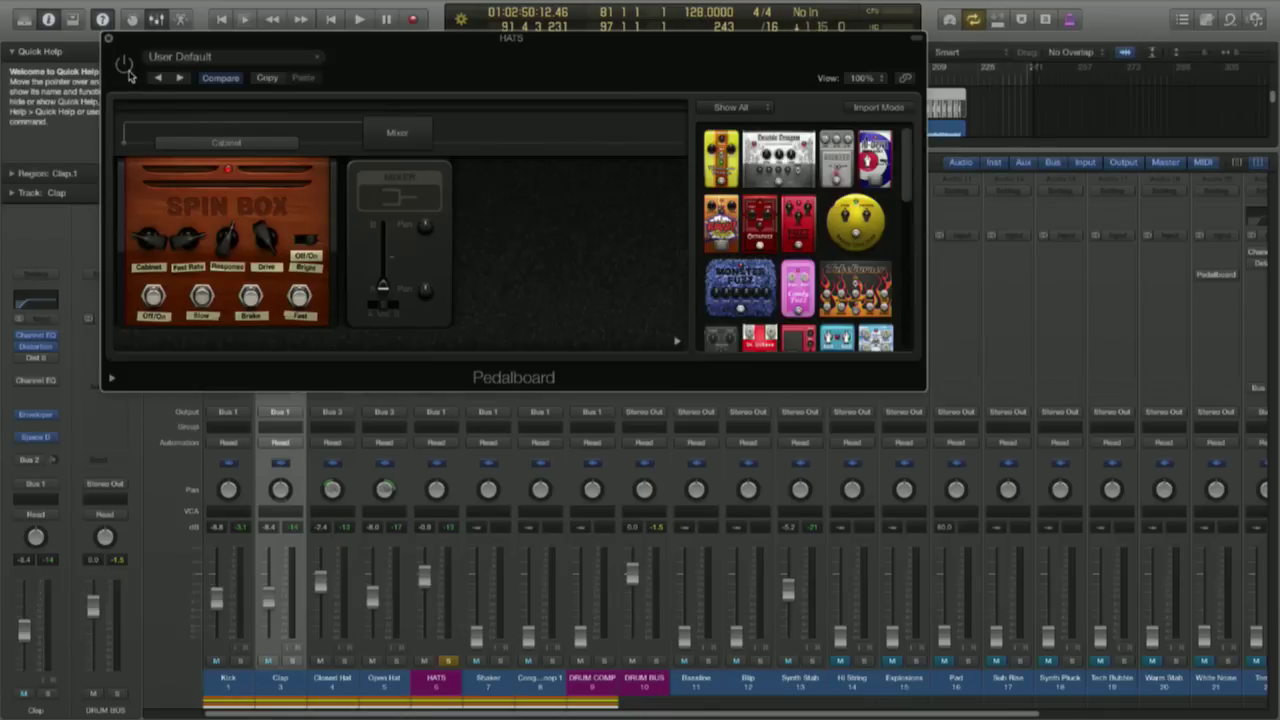
pyautogui.press('space')
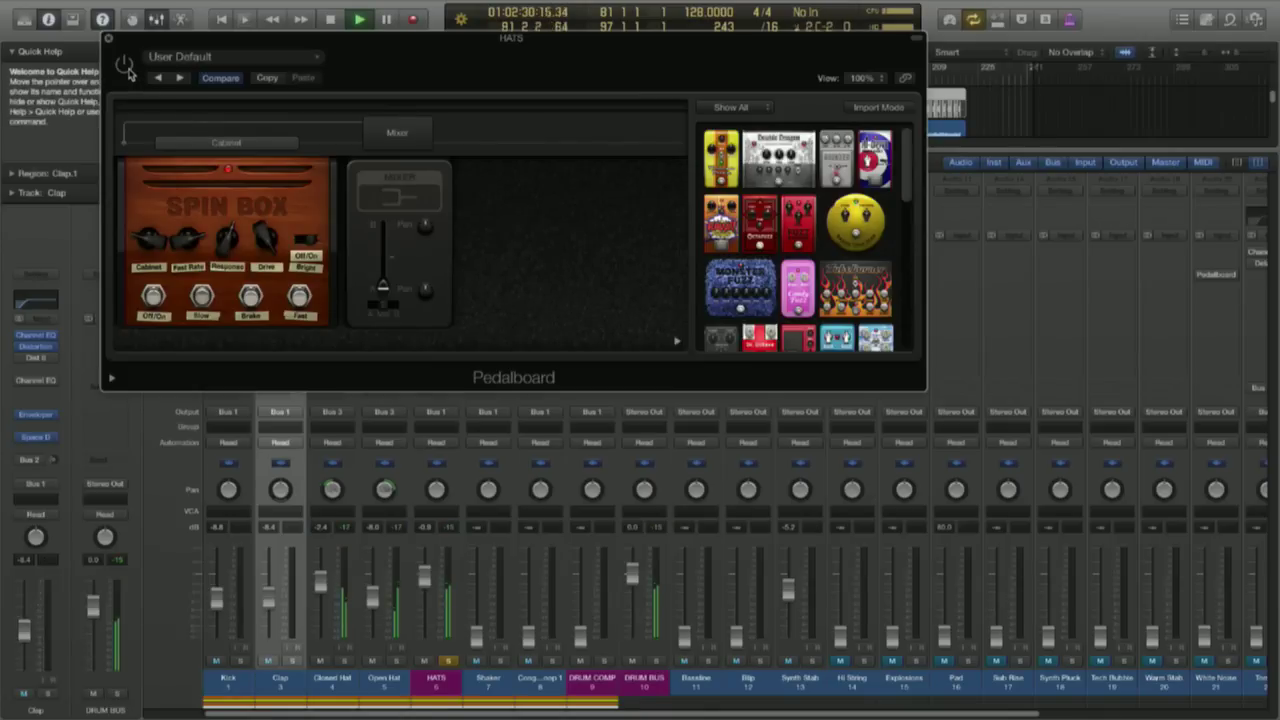
pyautogui.click(124, 64)
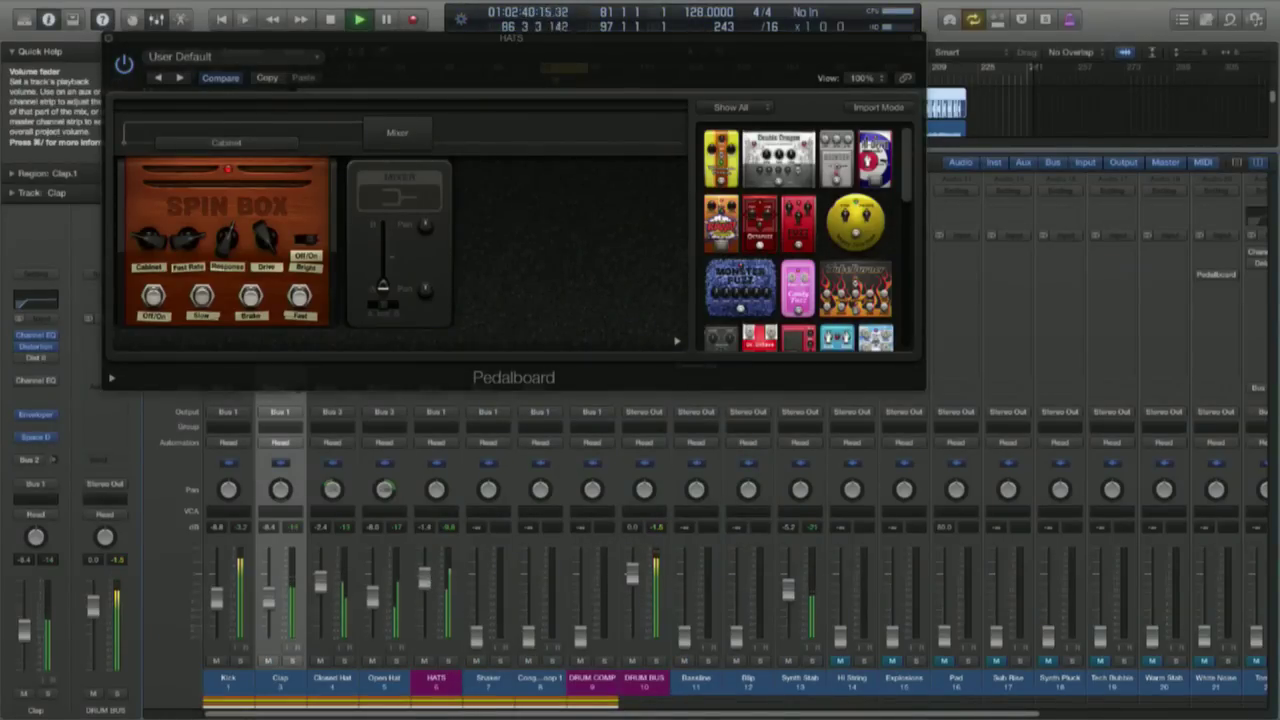
# Lower the HATS track volume to -5.7 dB, then browse the Pedalboard's pedal collection and close the plug-in.
pyautogui.moveTo(424, 577); pyautogui.dragTo(424, 606)
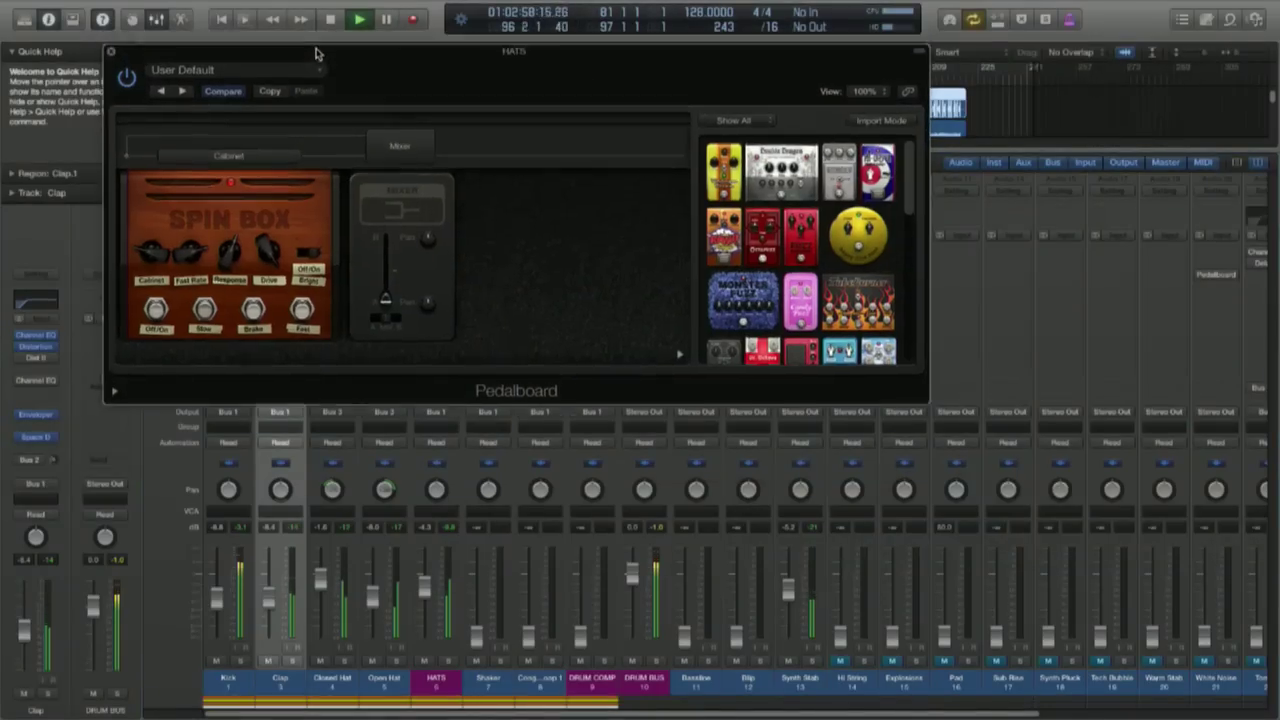
pyautogui.moveTo(316, 53); pyautogui.dragTo(306, 56)
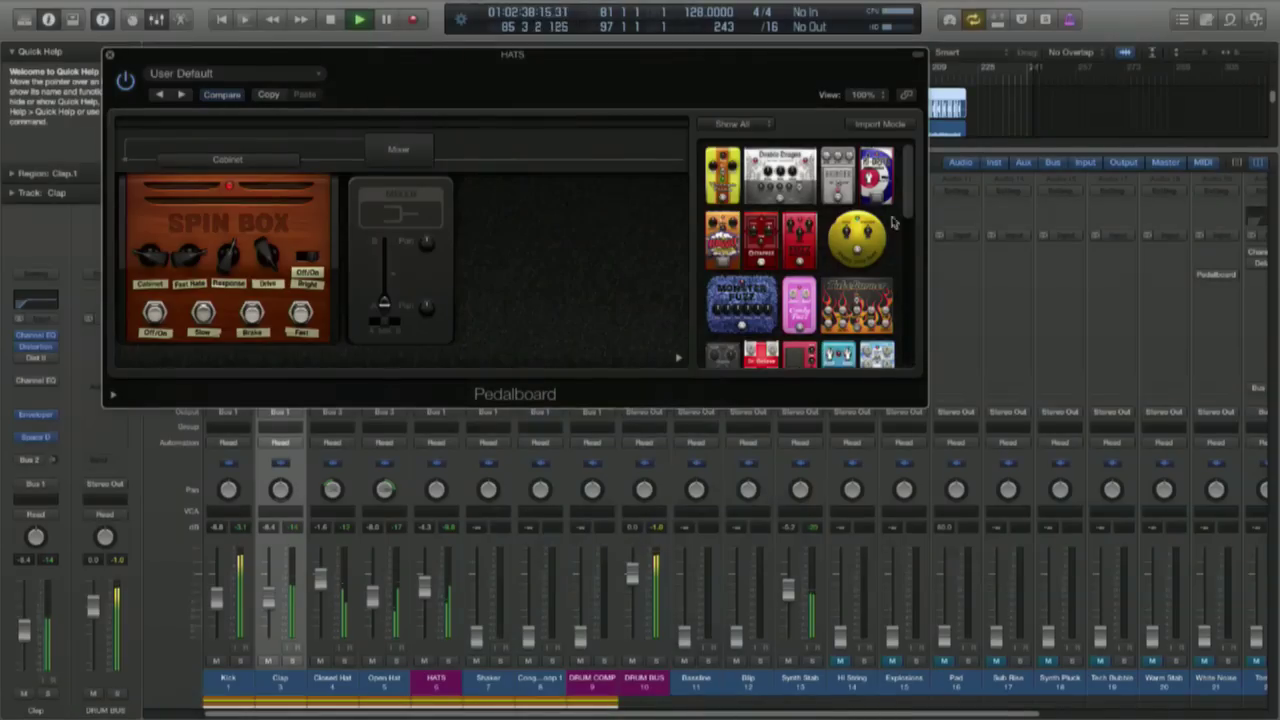
pyautogui.scroll(-5, 850, 250)
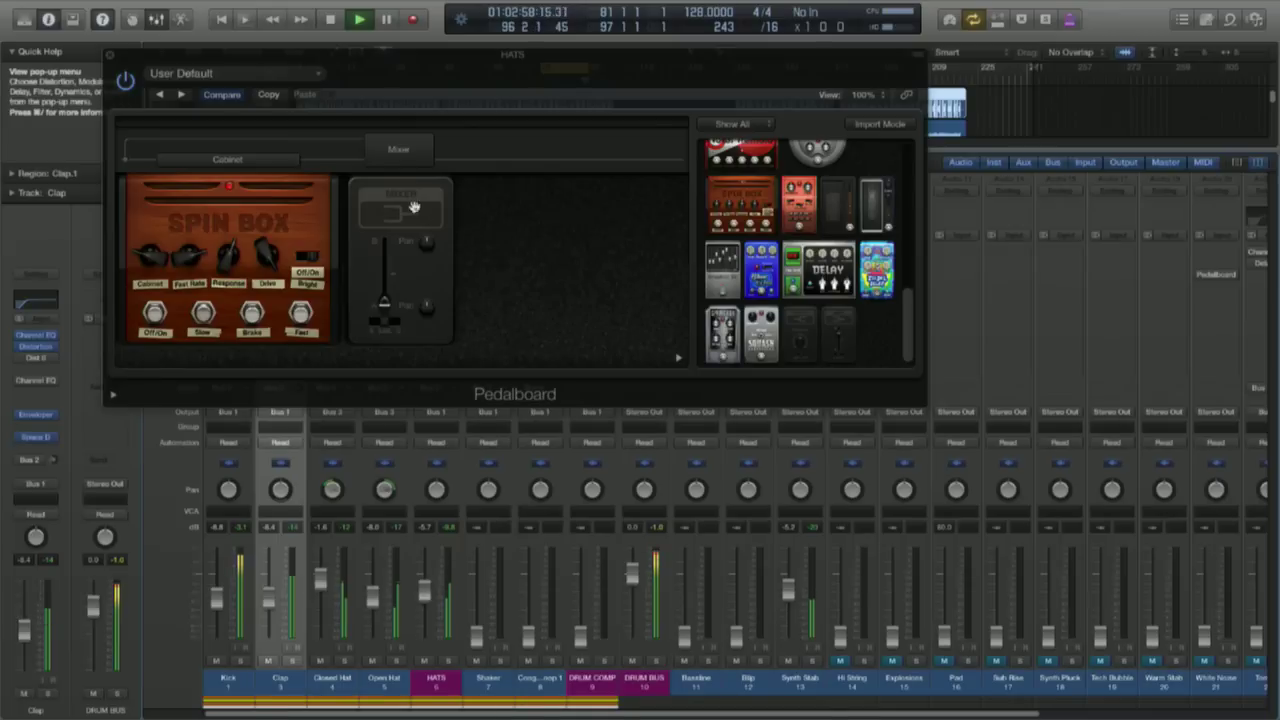
pyautogui.click(112, 56)
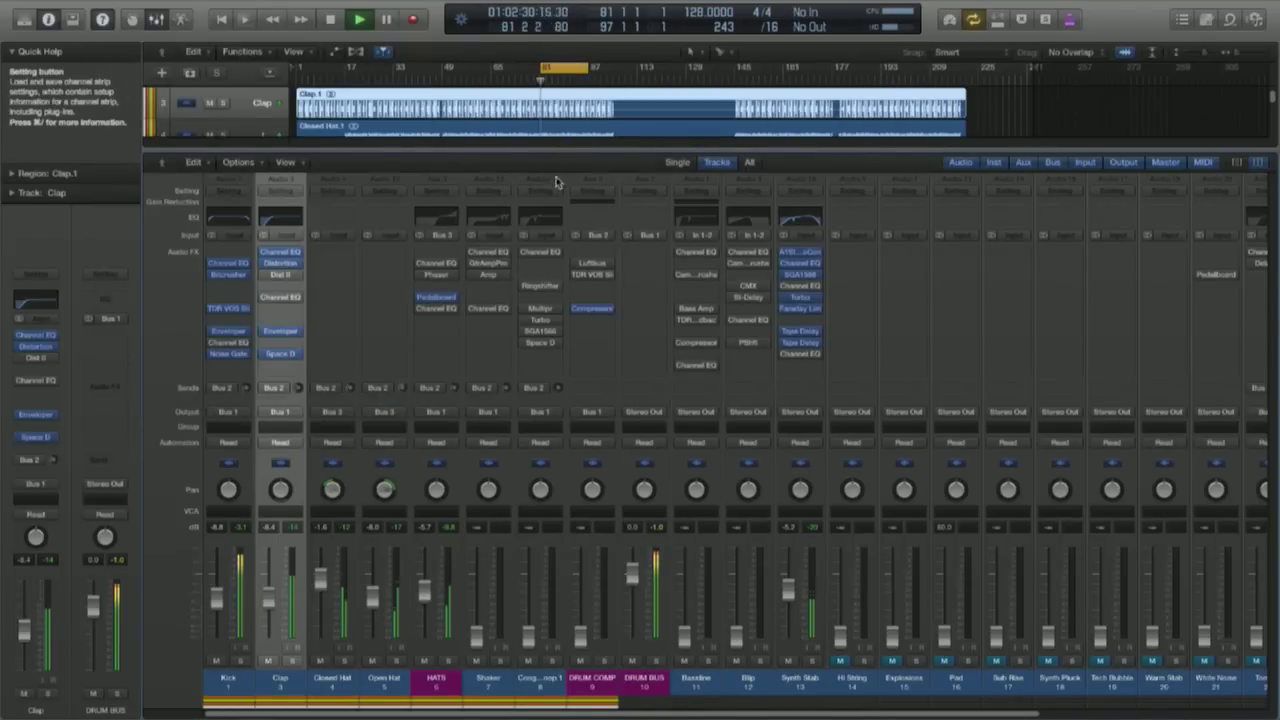
# Activate the Channel EQ after the Pedalboard on HATS, compare it bypassed and active, and close it switched on.
pyautogui.click(440, 312)
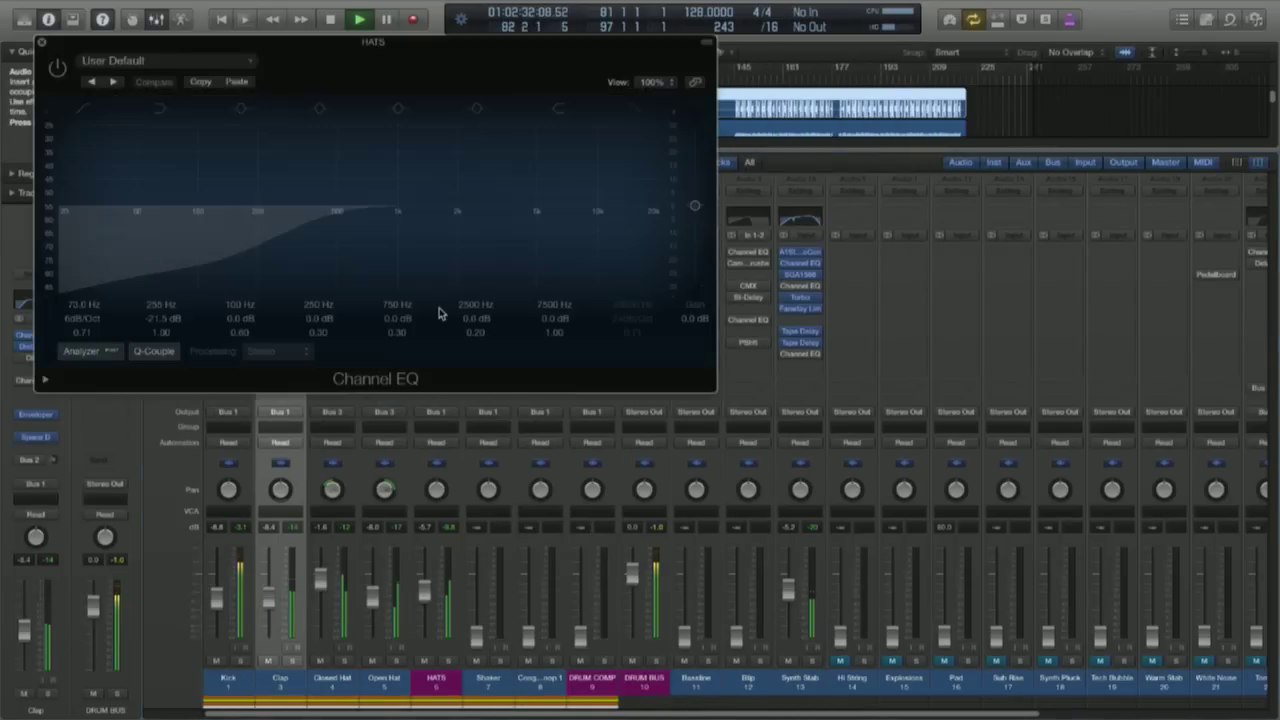
pyautogui.moveTo(300, 48); pyautogui.dragTo(538, 17)
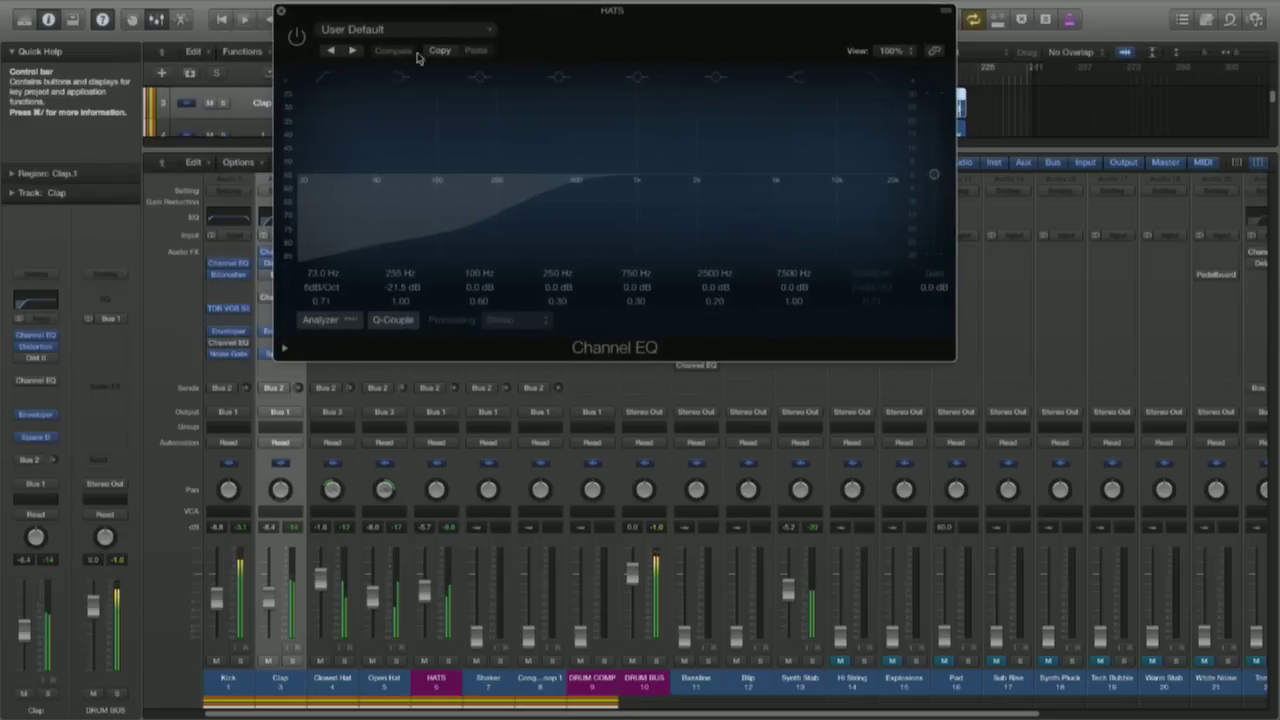
pyautogui.click(297, 38)
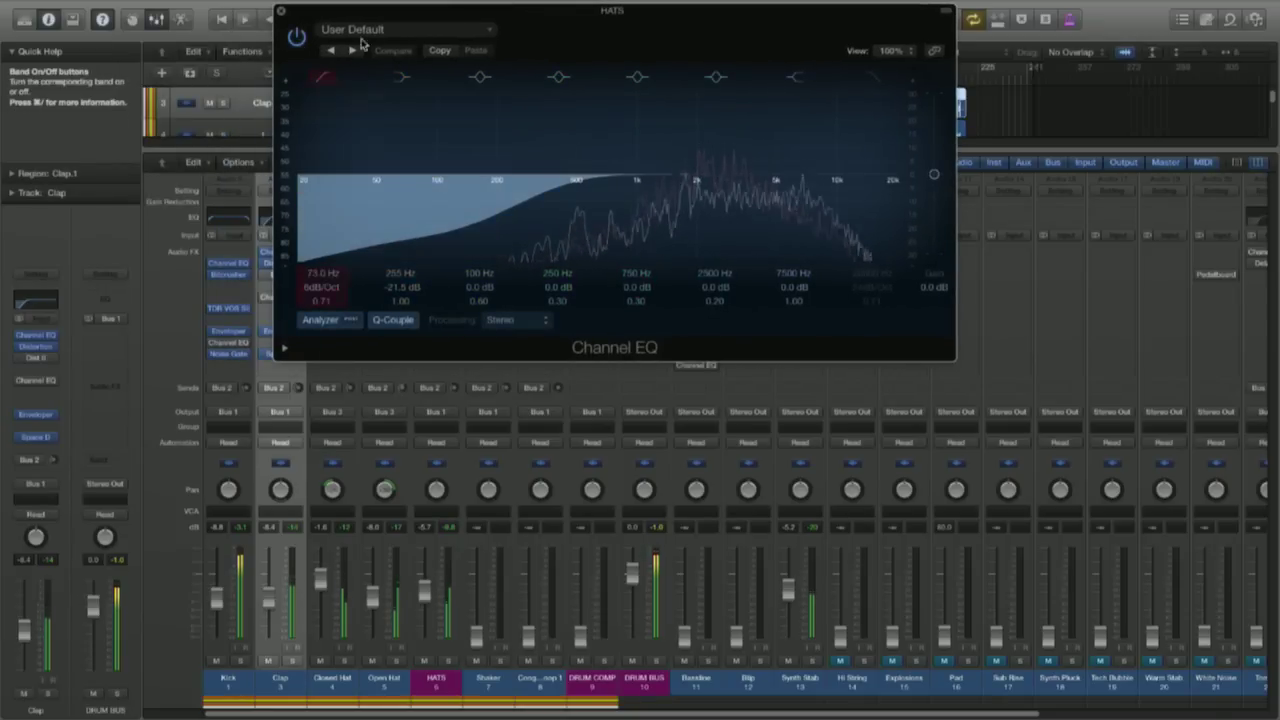
pyautogui.moveTo(340, 10); pyautogui.dragTo(546, 41)
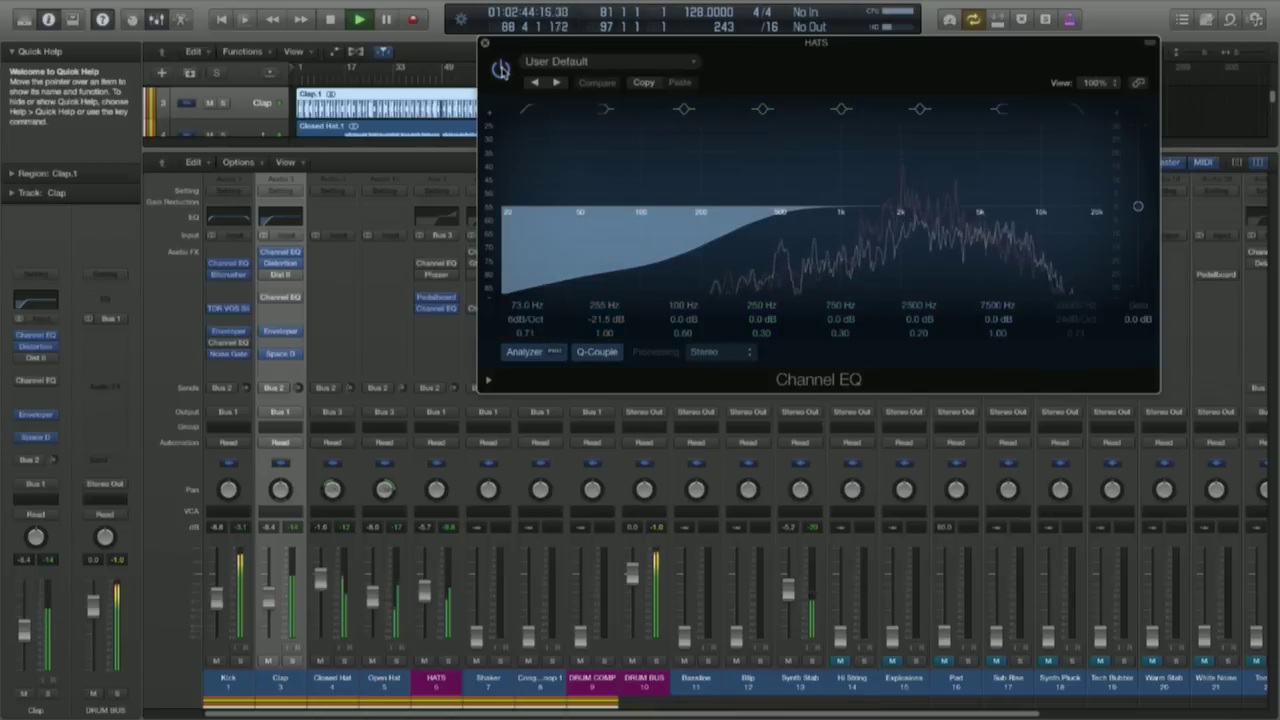
pyautogui.click(500, 68)
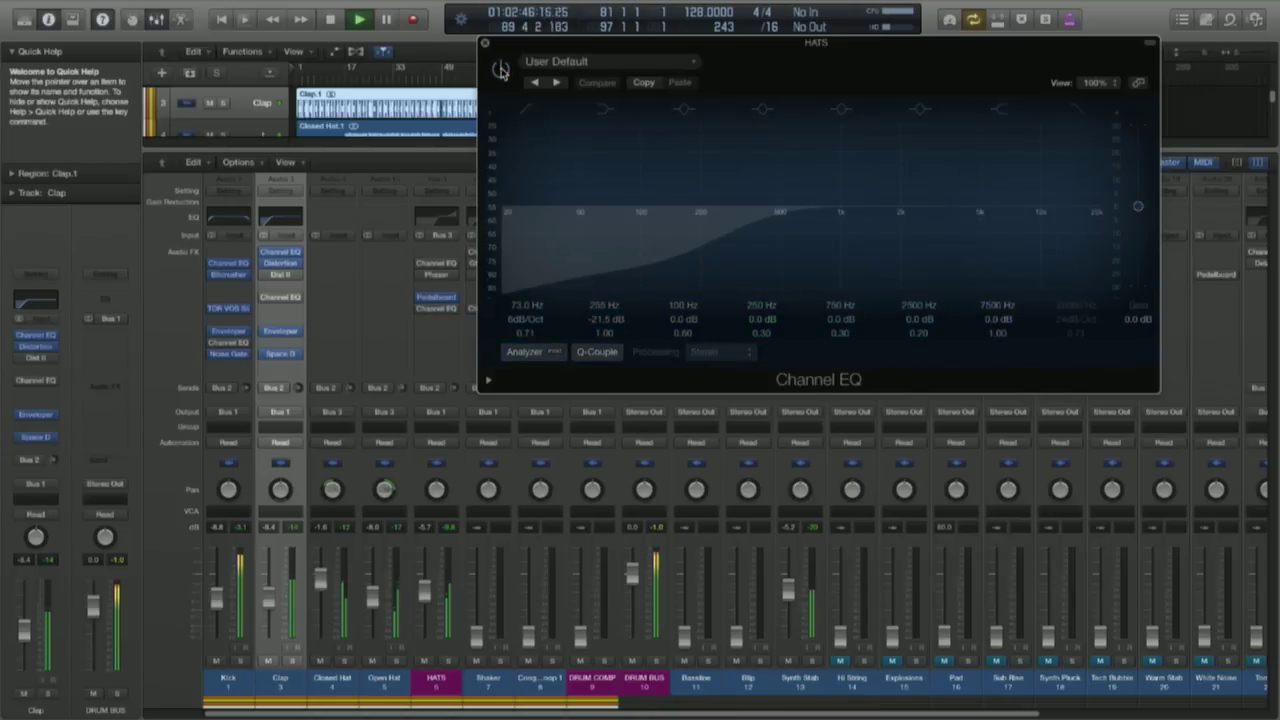
pyautogui.click(500, 68)
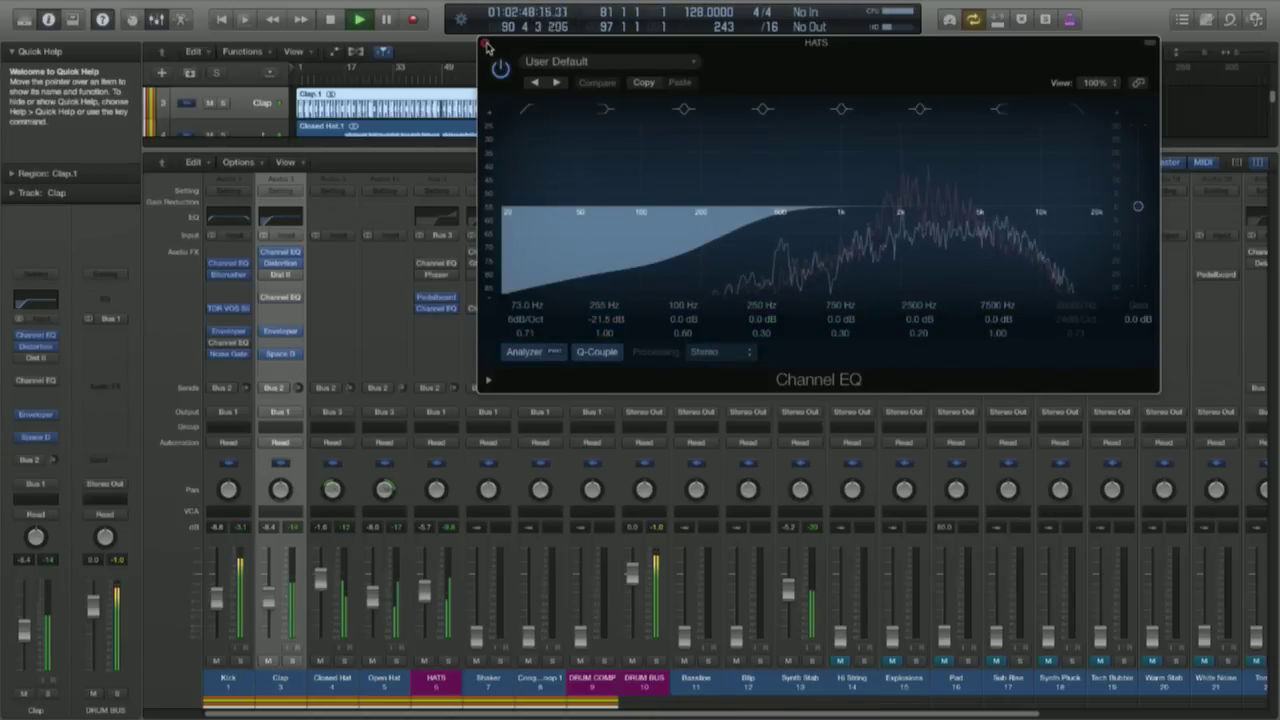
pyautogui.click(485, 45)
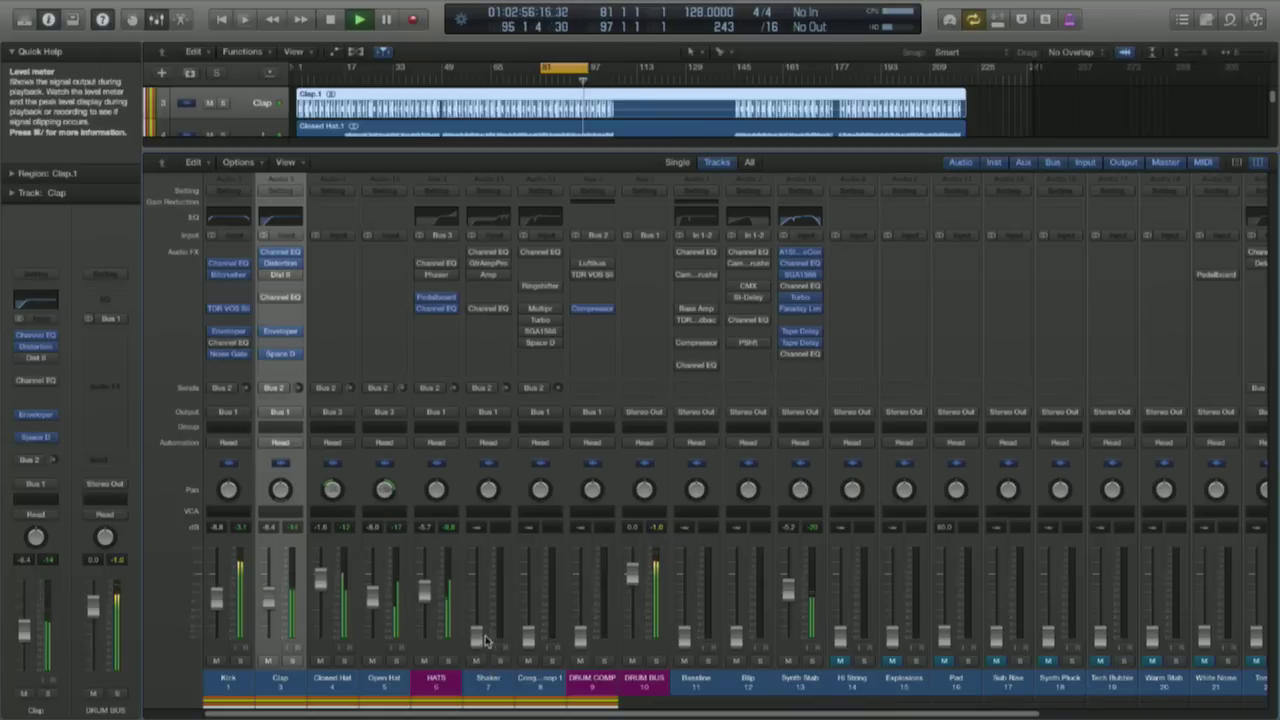
# Raise the Shaker track volume to -3.1 dB and solo the track.
pyautogui.moveTo(476, 636); pyautogui.dragTo(476, 623)
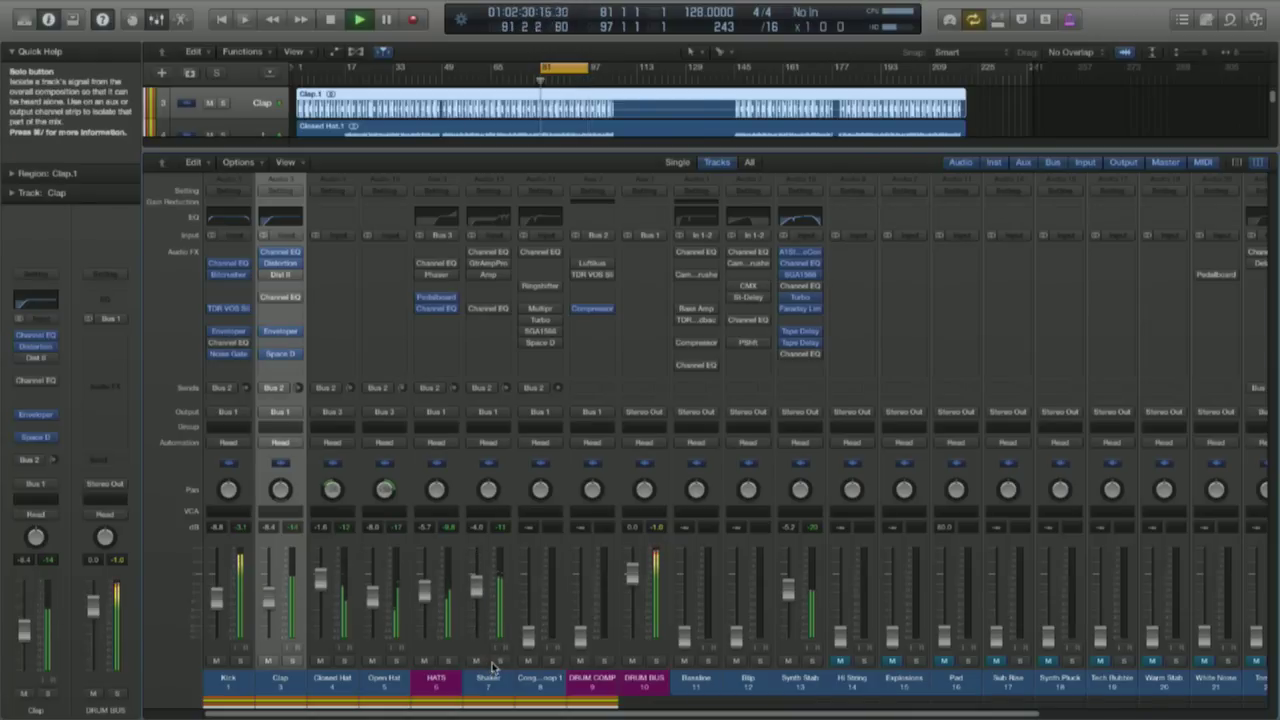
pyautogui.click(499, 663)
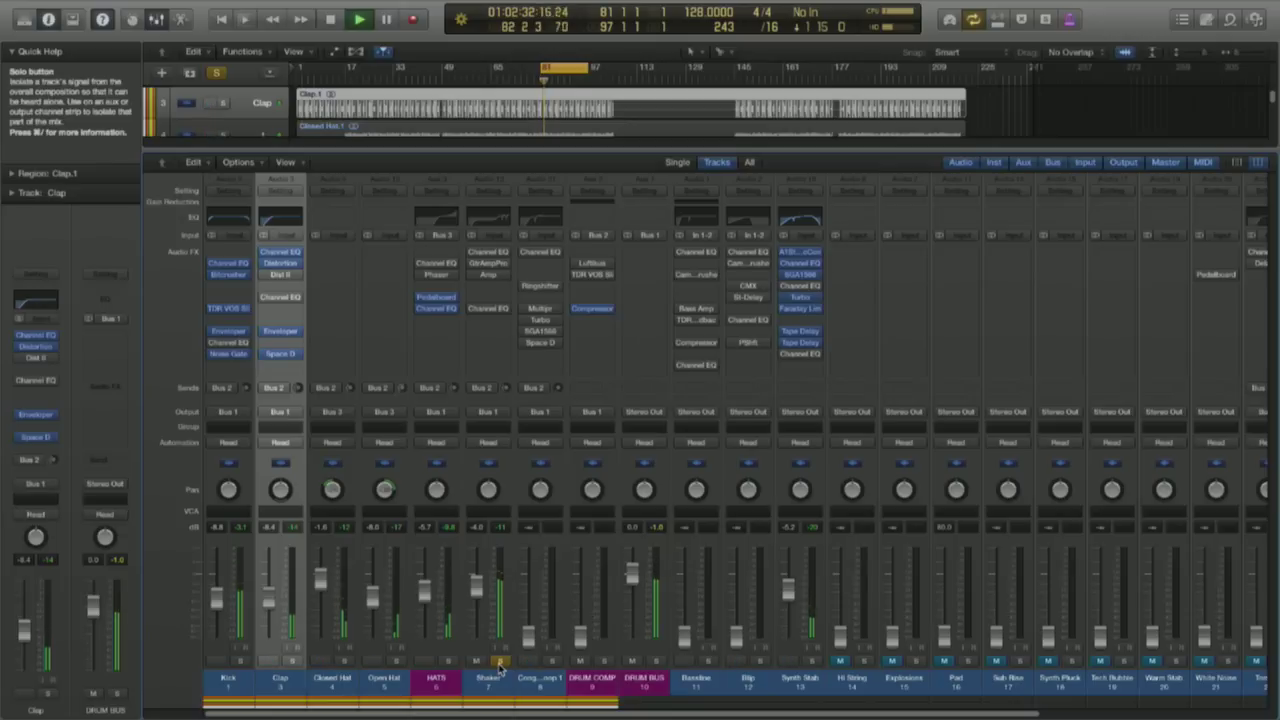
pyautogui.click(499, 663)
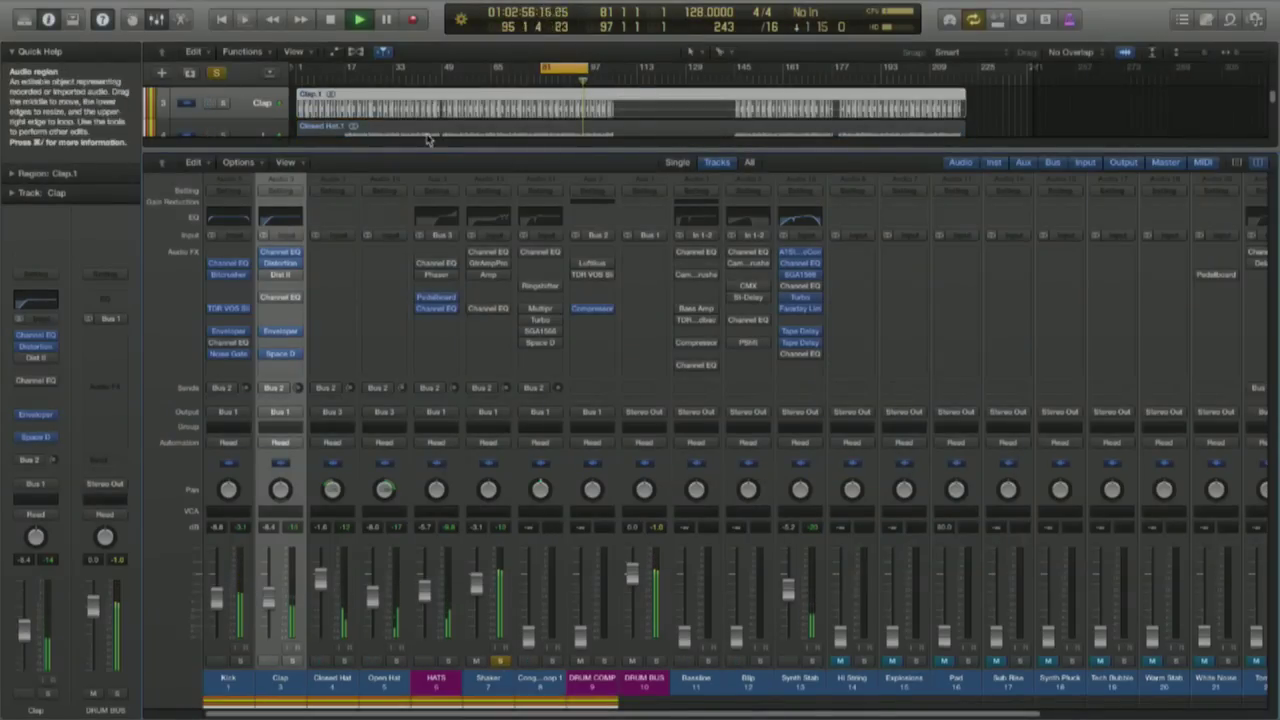
# Open Guitar Amp Pro on the Shaker track and try it with the reverb switched off.
pyautogui.click(490, 266)
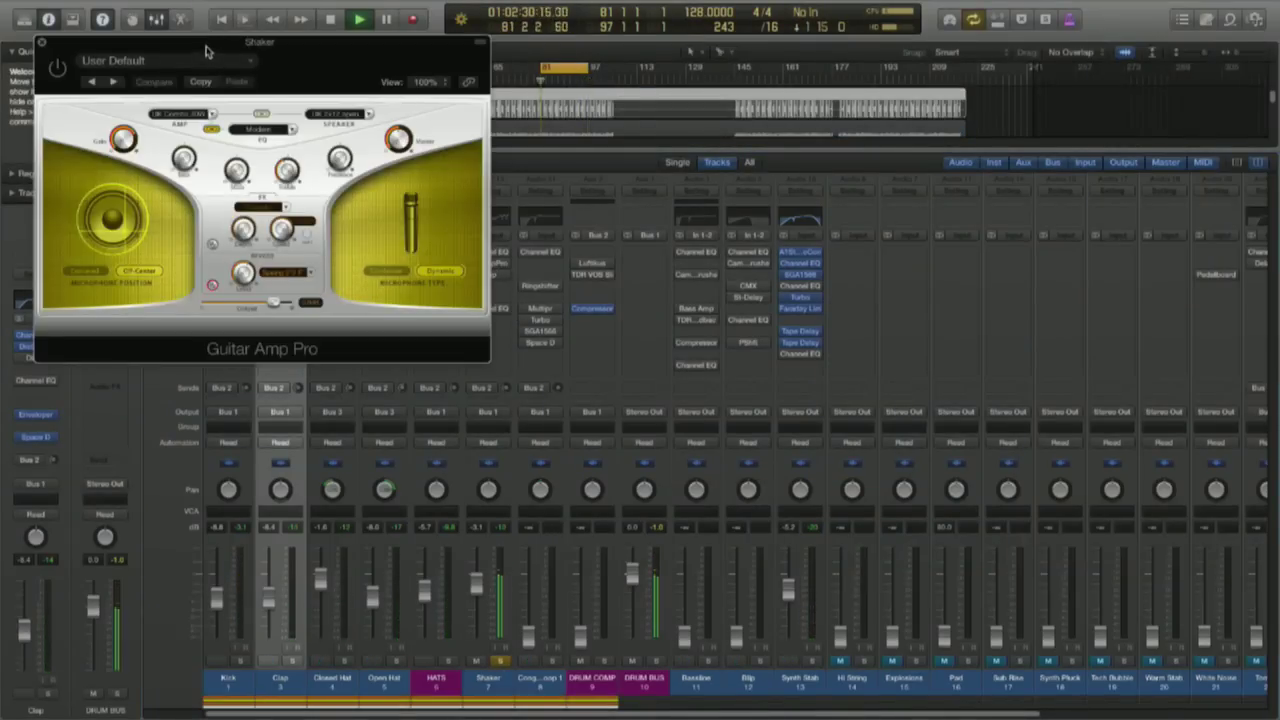
pyautogui.moveTo(190, 21); pyautogui.dragTo(298, 14)
pyautogui.moveTo(296, 8)
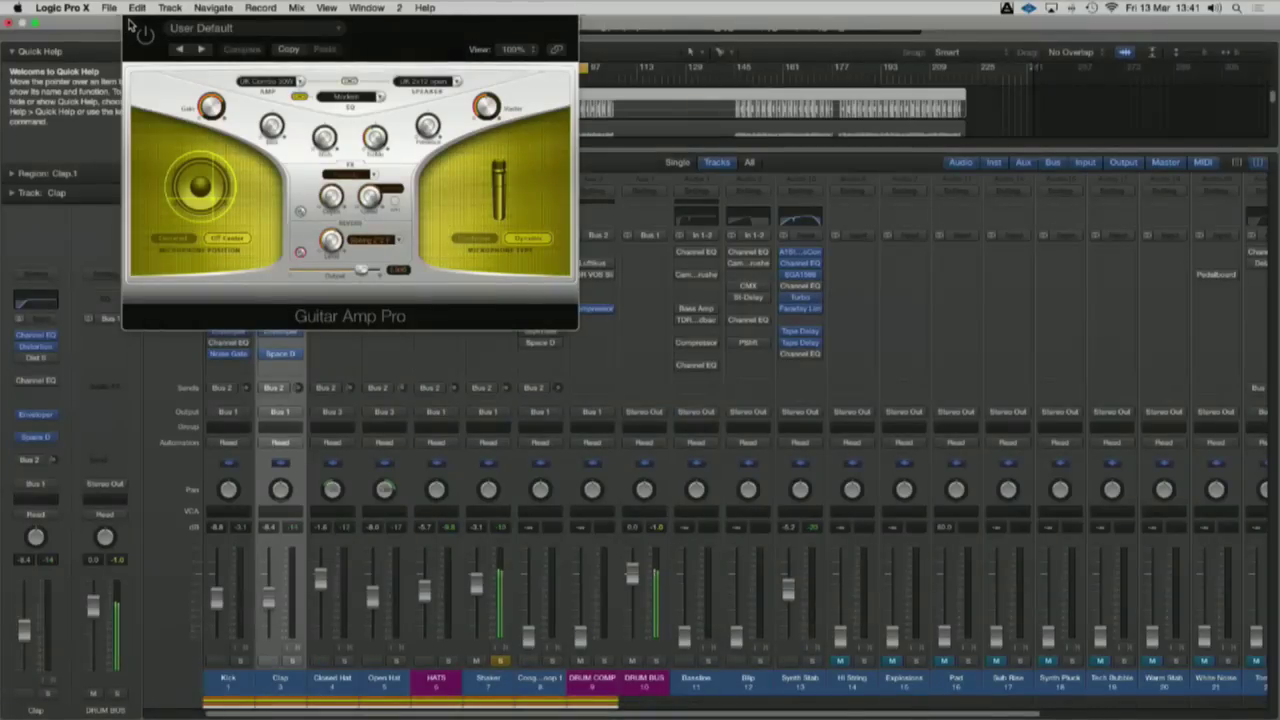
pyautogui.moveTo(128, 26); pyautogui.dragTo(115, 113)
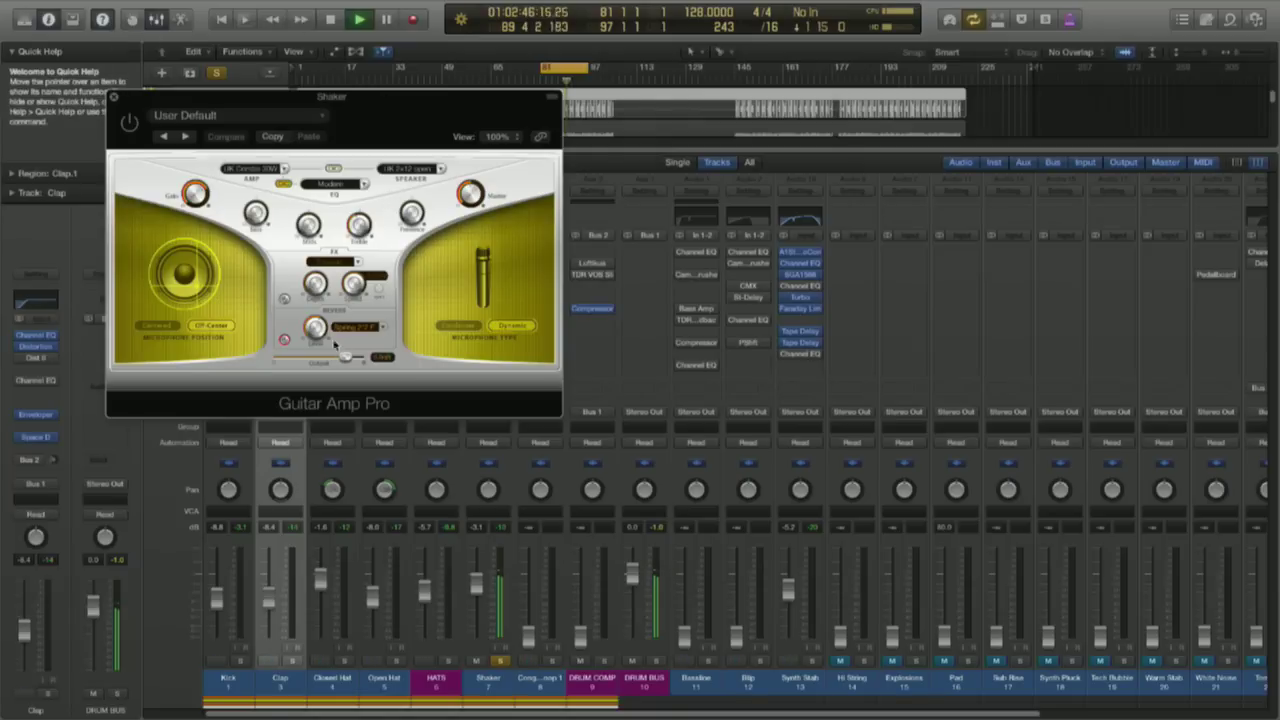
pyautogui.click(284, 341)
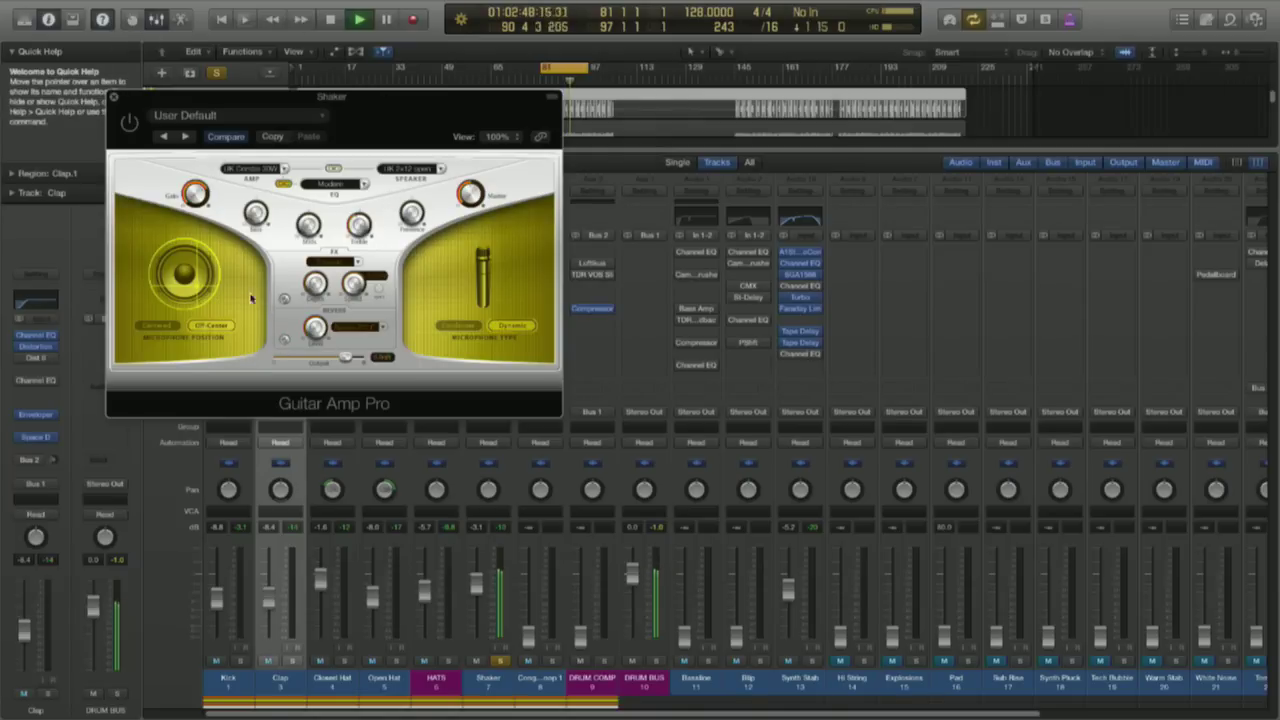
# Activate Guitar Amp Pro on the Shaker and compare the sound with it bypassed and active, leaving it on.
pyautogui.click(130, 123)
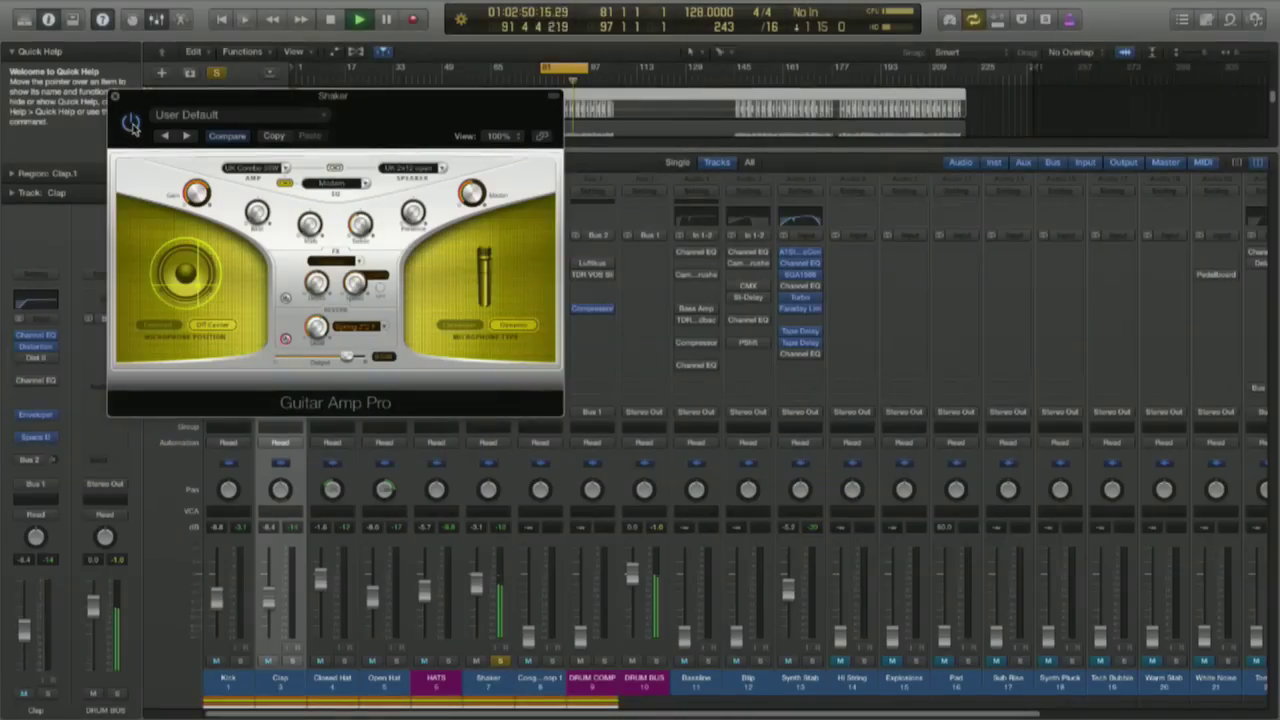
pyautogui.click(135, 124)
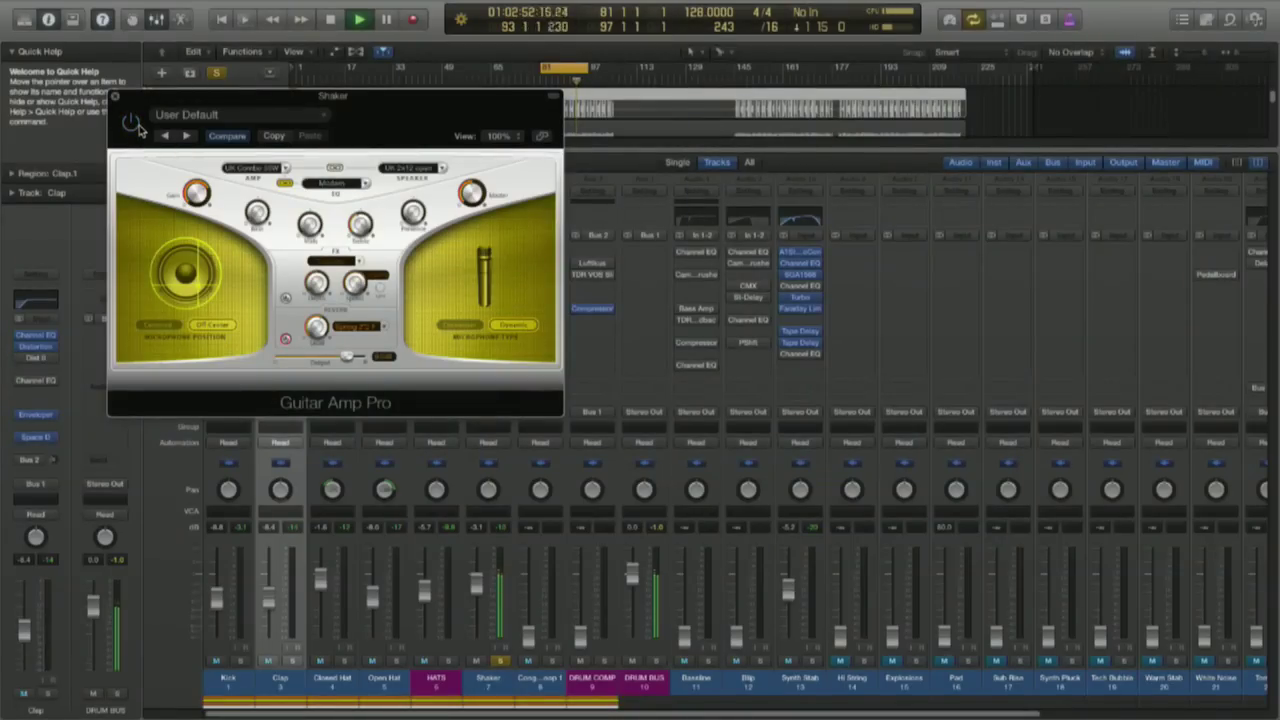
pyautogui.click(133, 123)
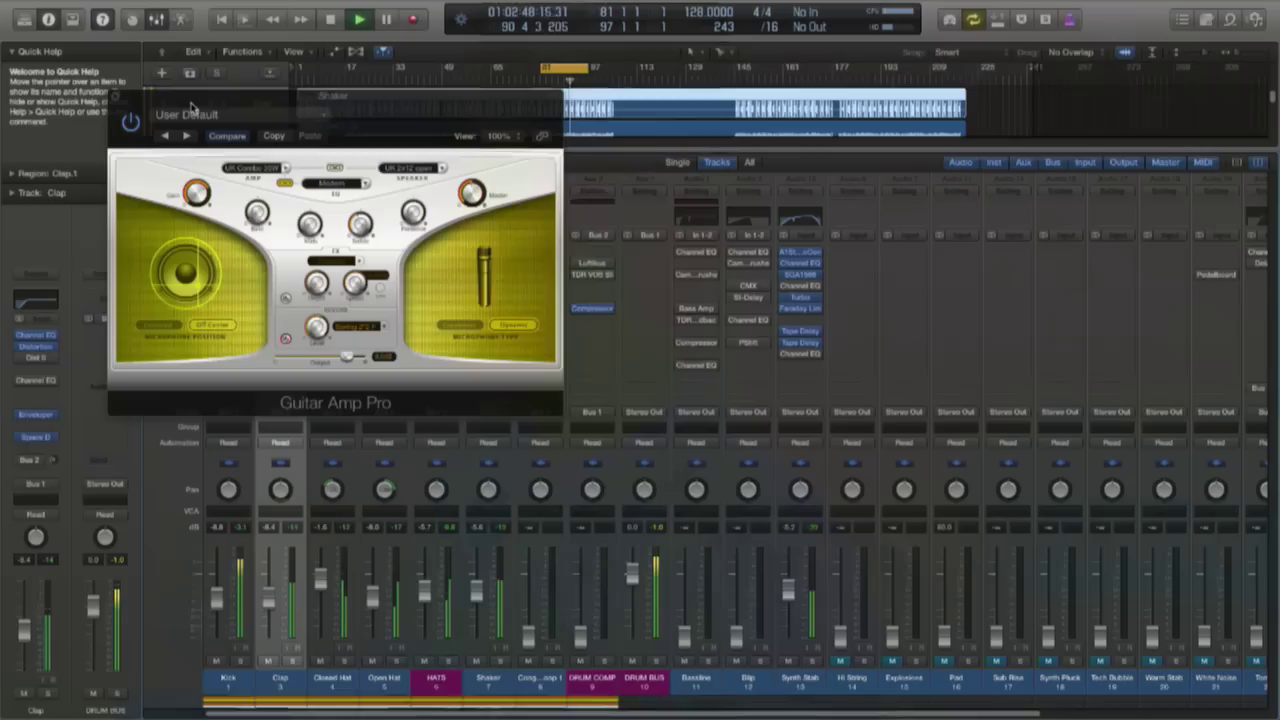
# Open Amp Designer on the Shaker track and switch it on, with Guitar Amp Pro bypassed.
pyautogui.moveTo(133, 101); pyautogui.dragTo(815, 173)
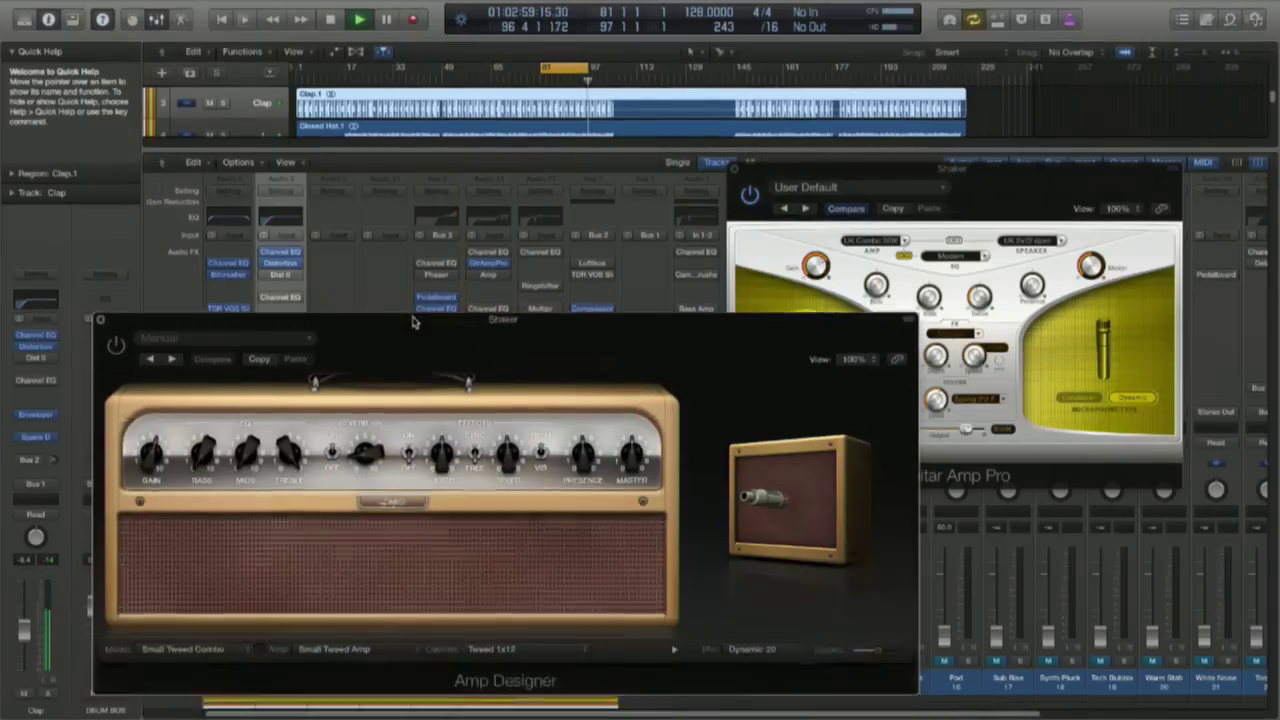
pyautogui.moveTo(413, 322); pyautogui.dragTo(417, 304)
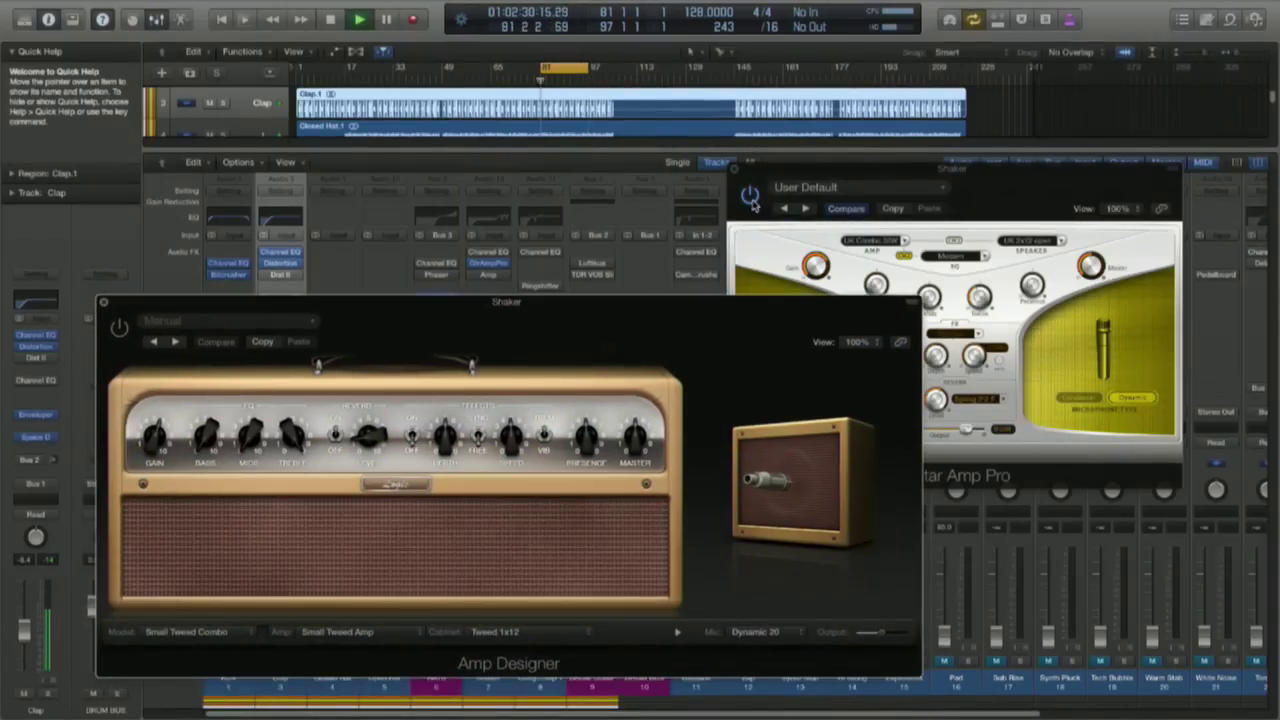
pyautogui.click(752, 203)
pyautogui.click(300, 340)
pyautogui.moveTo(300, 340); pyautogui.dragTo(280, 222)
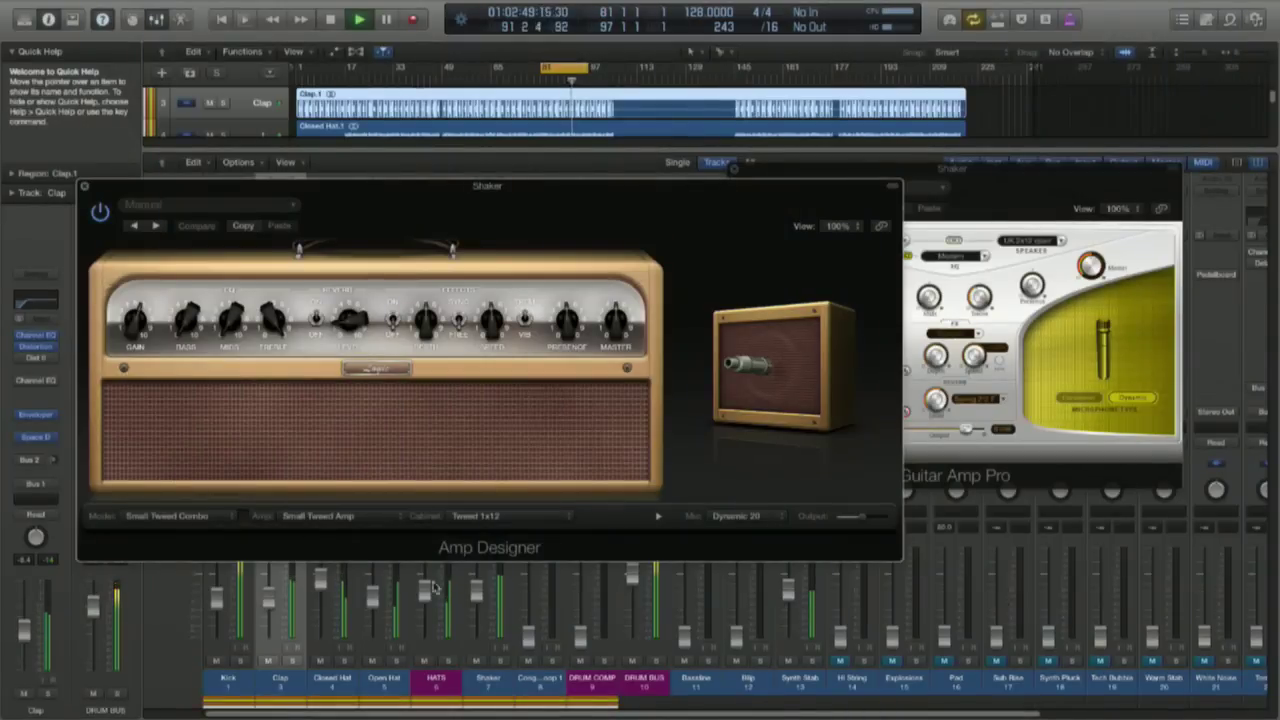
# Solo the Shaker track and reposition Amp Designer's microphone in front of the speaker.
pyautogui.click(499, 663)
pyautogui.moveTo(745, 367)
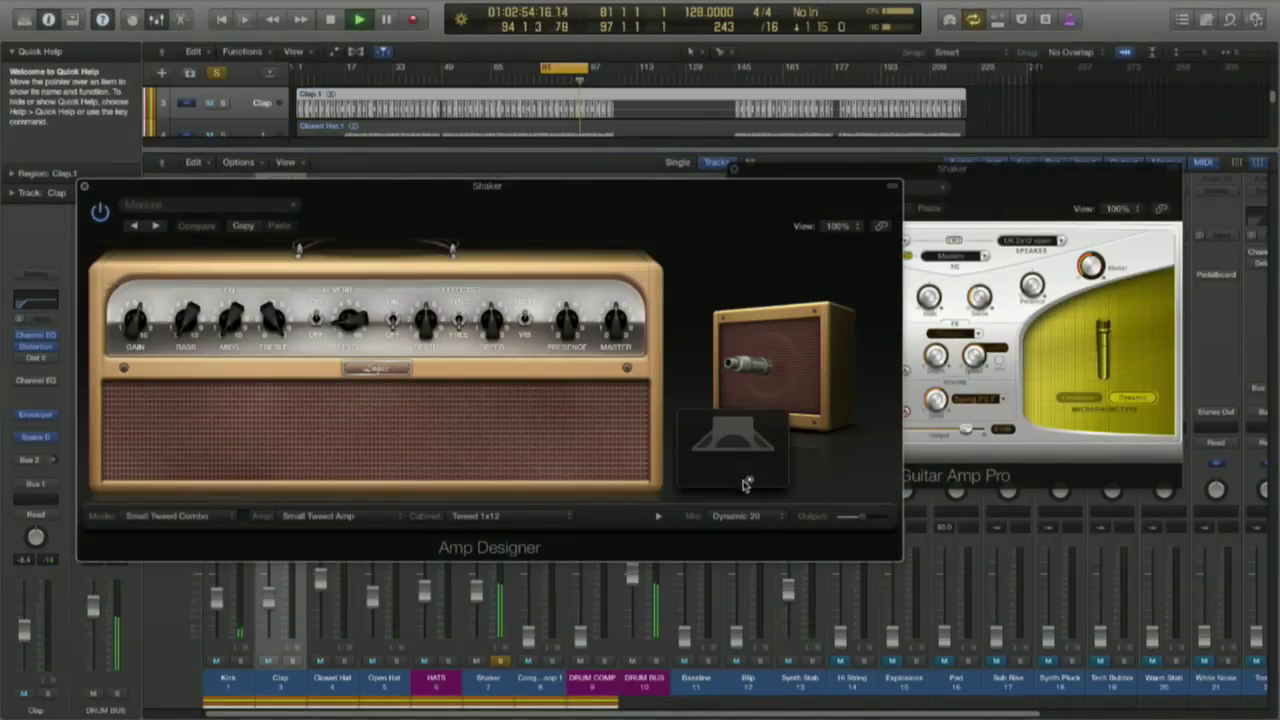
pyautogui.moveTo(753, 478)
pyautogui.mouseDown()
pyautogui.moveTo(768, 458)
pyautogui.moveTo(737, 452)
pyautogui.moveTo(737, 486)
pyautogui.mouseUp()
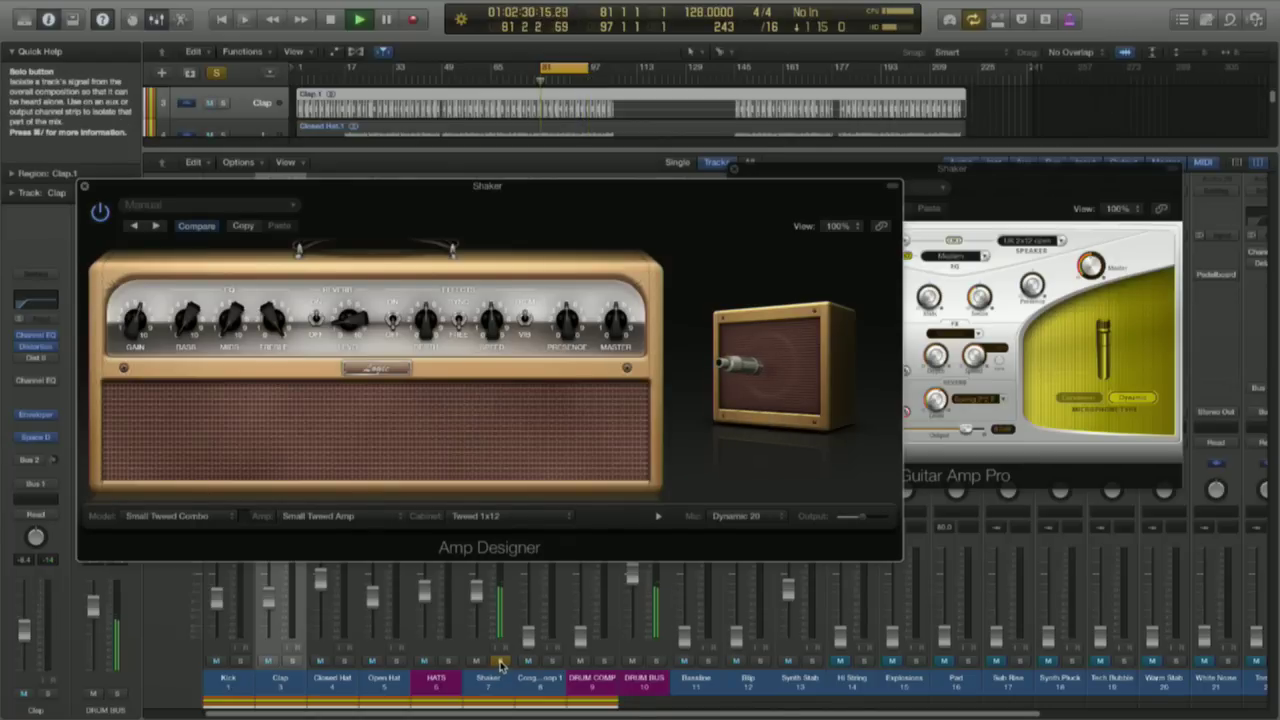
# Try Amp Designer's Condenser 414 microphone off-centre from the speaker, and take the Shaker track out of solo.
pyautogui.click(778, 519)
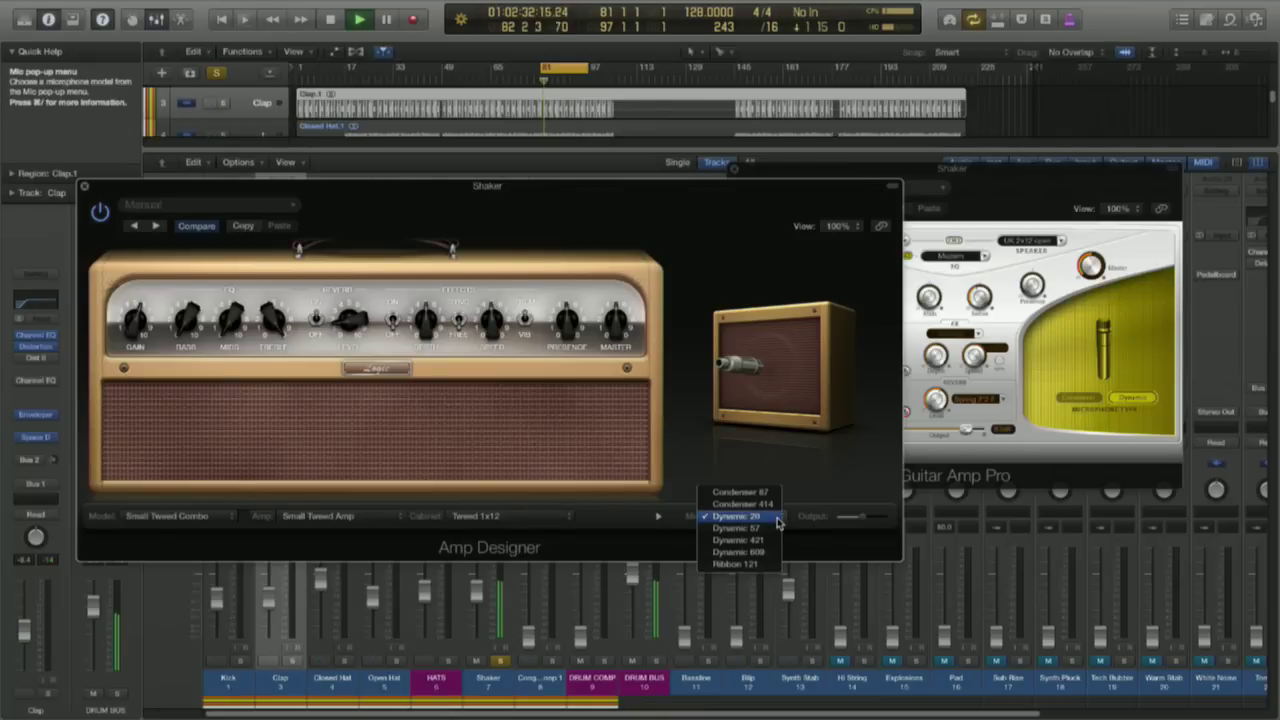
pyautogui.click(742, 503)
pyautogui.moveTo(757, 500)
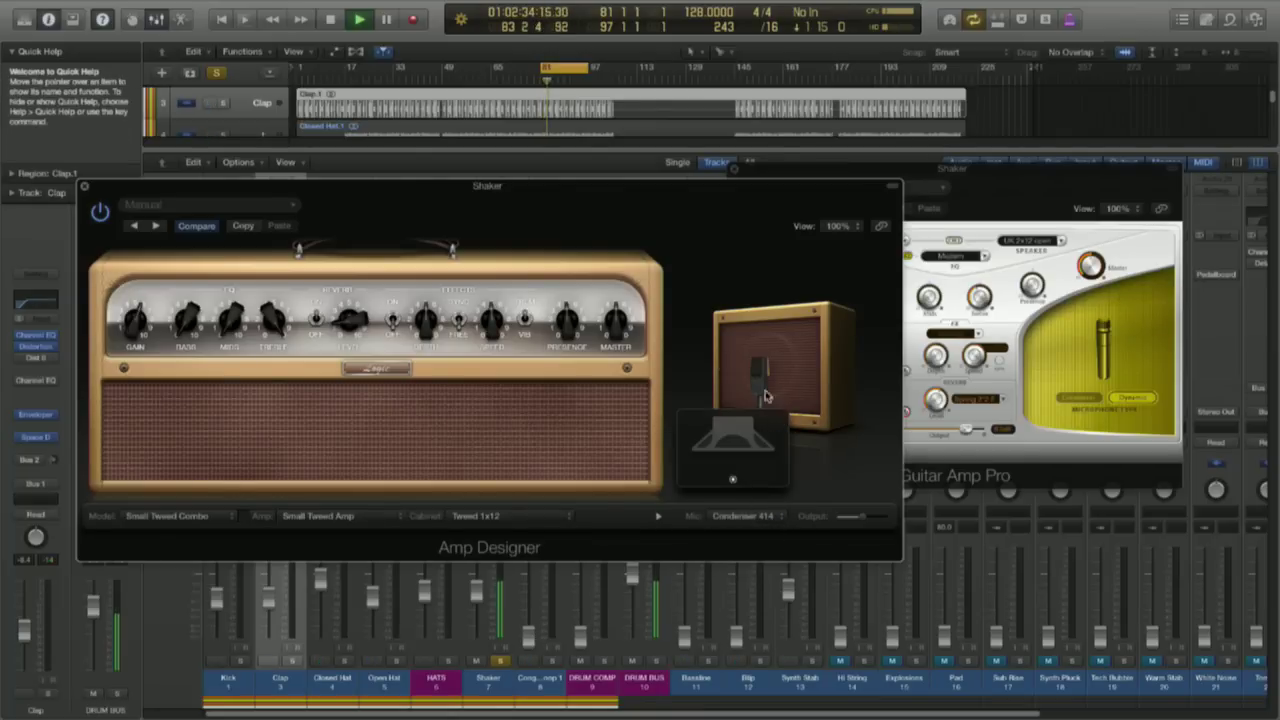
pyautogui.moveTo(735, 483)
pyautogui.mouseDown()
pyautogui.moveTo(737, 462)
pyautogui.moveTo(757, 457)
pyautogui.moveTo(749, 471)
pyautogui.mouseUp()
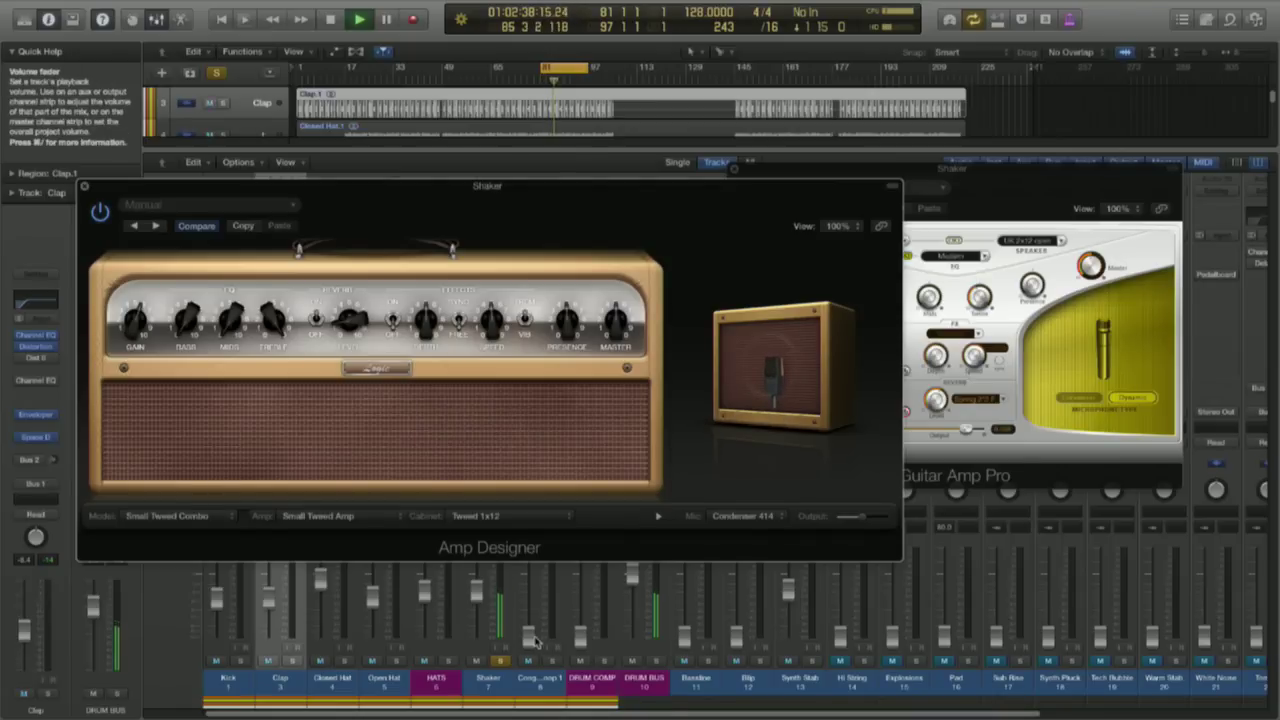
pyautogui.click(620, 578)
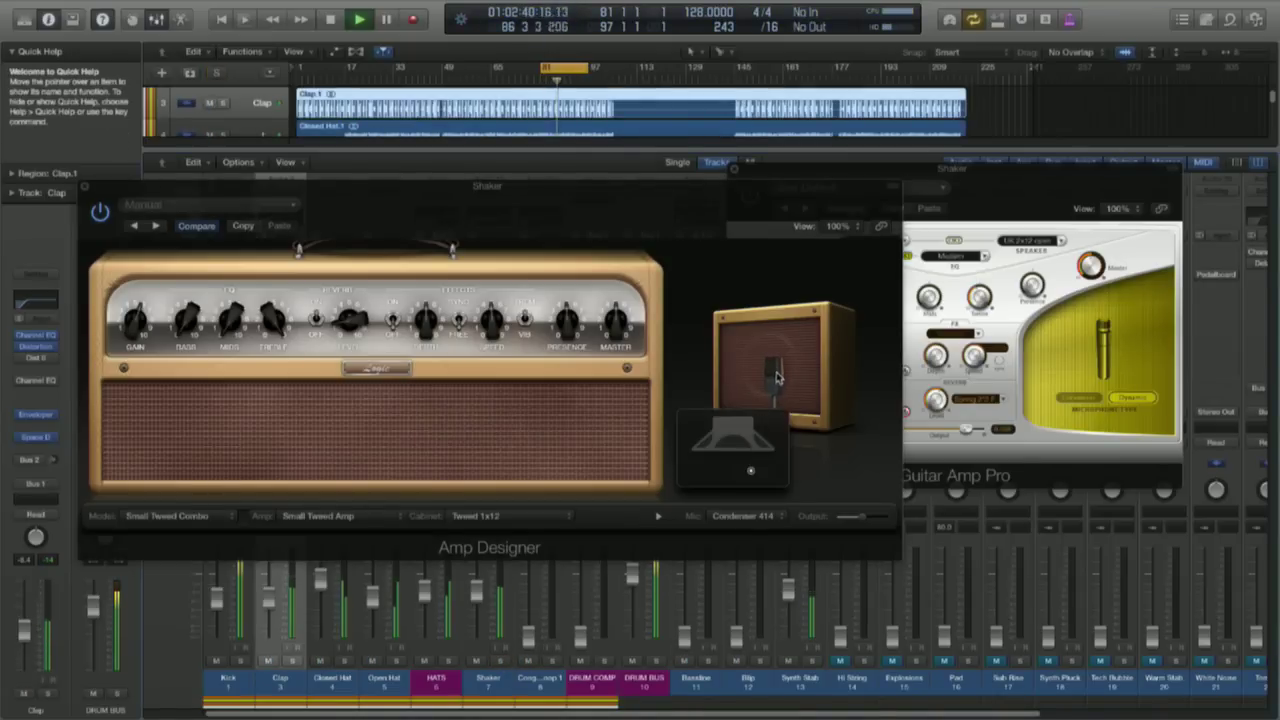
# Move the microphone back to the speaker's centre, set its model to Dynamic 20, and close Amp Designer.
pyautogui.moveTo(753, 474)
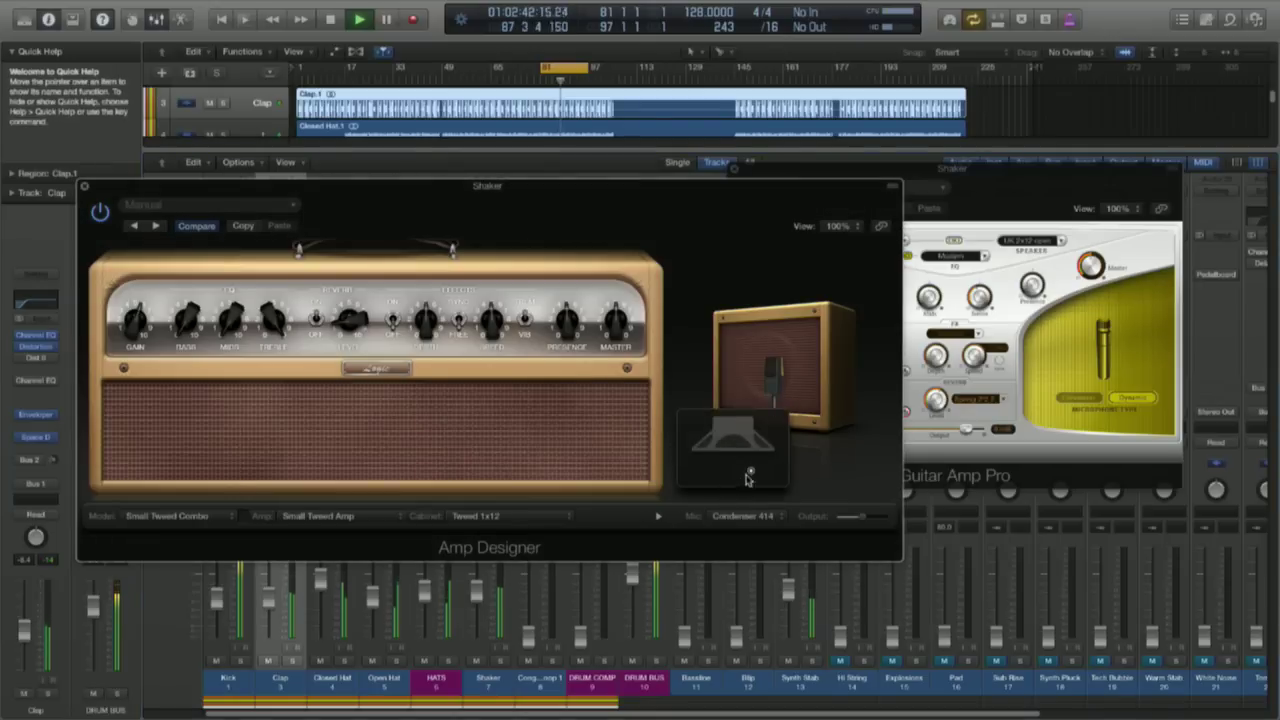
pyautogui.moveTo(753, 474); pyautogui.dragTo(739, 483)
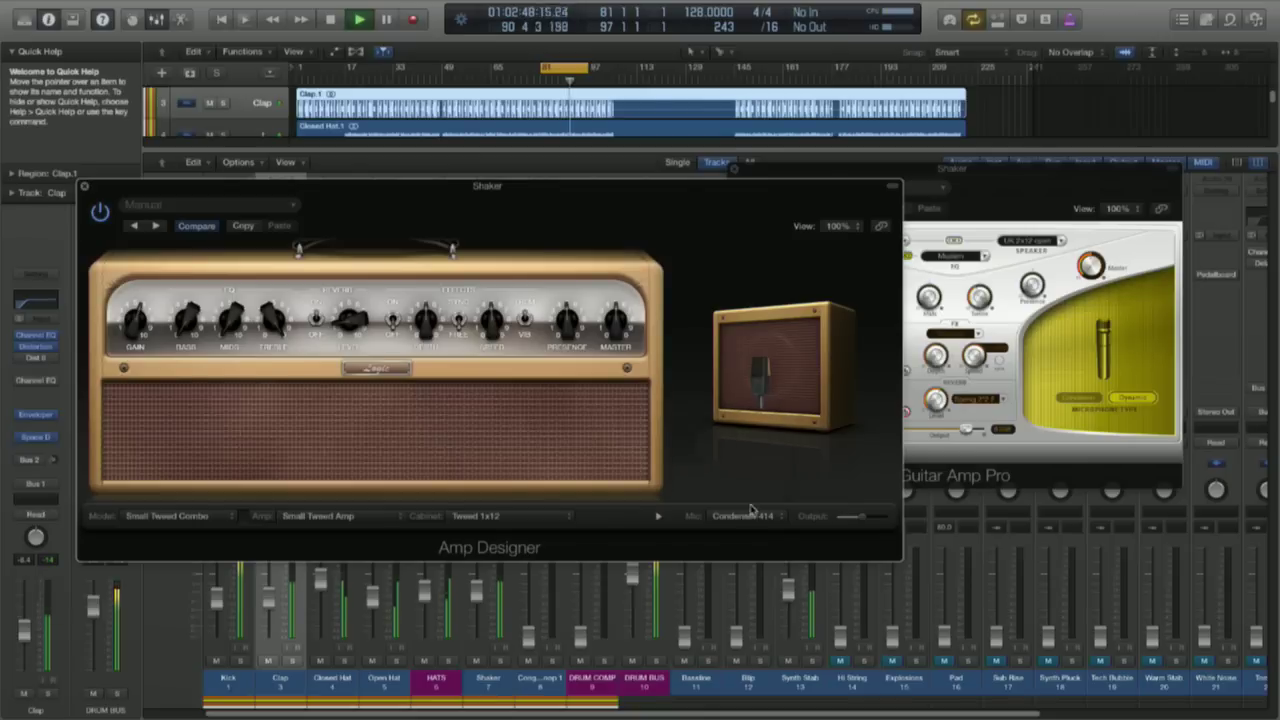
pyautogui.click(758, 516)
pyautogui.click(737, 528)
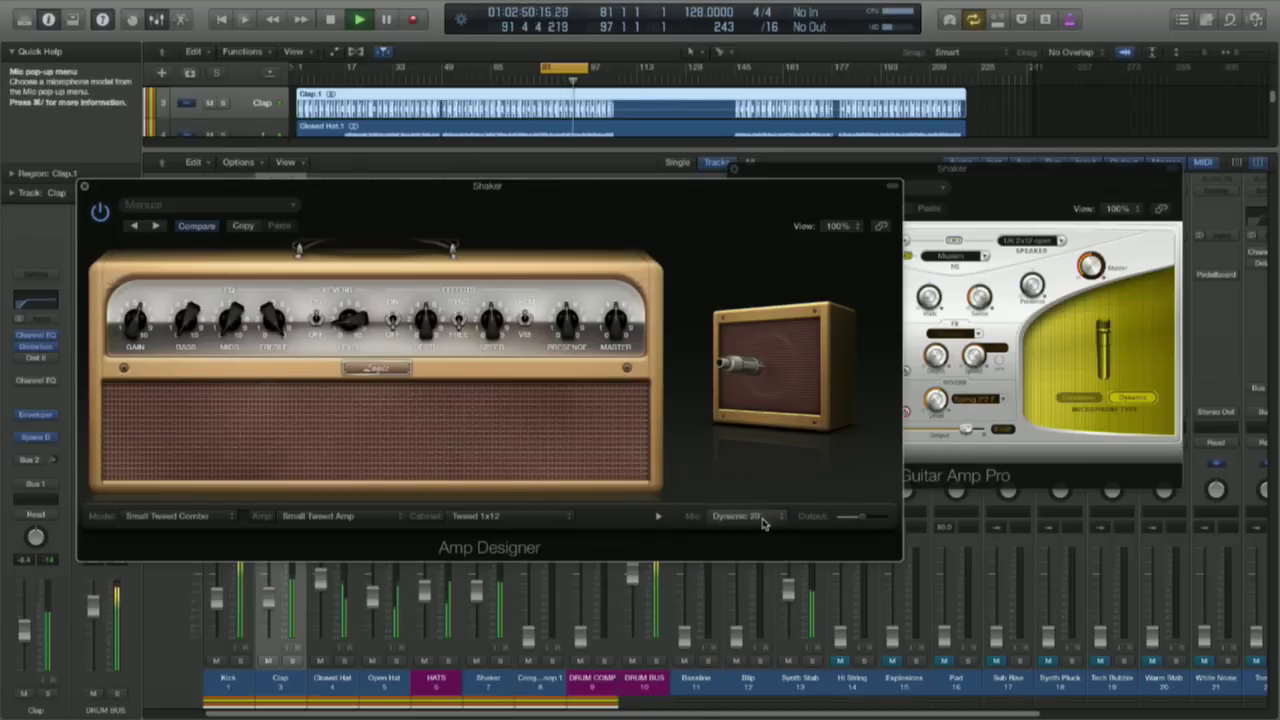
pyautogui.moveTo(751, 402)
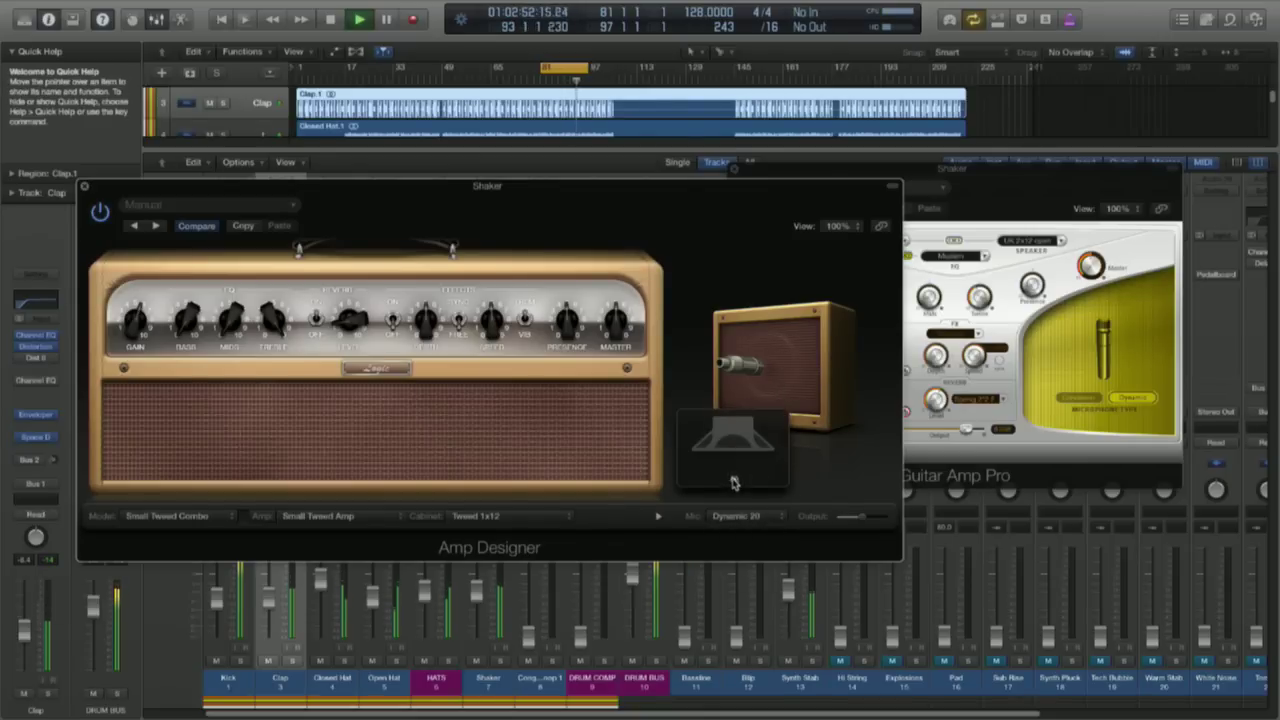
pyautogui.click(84, 186)
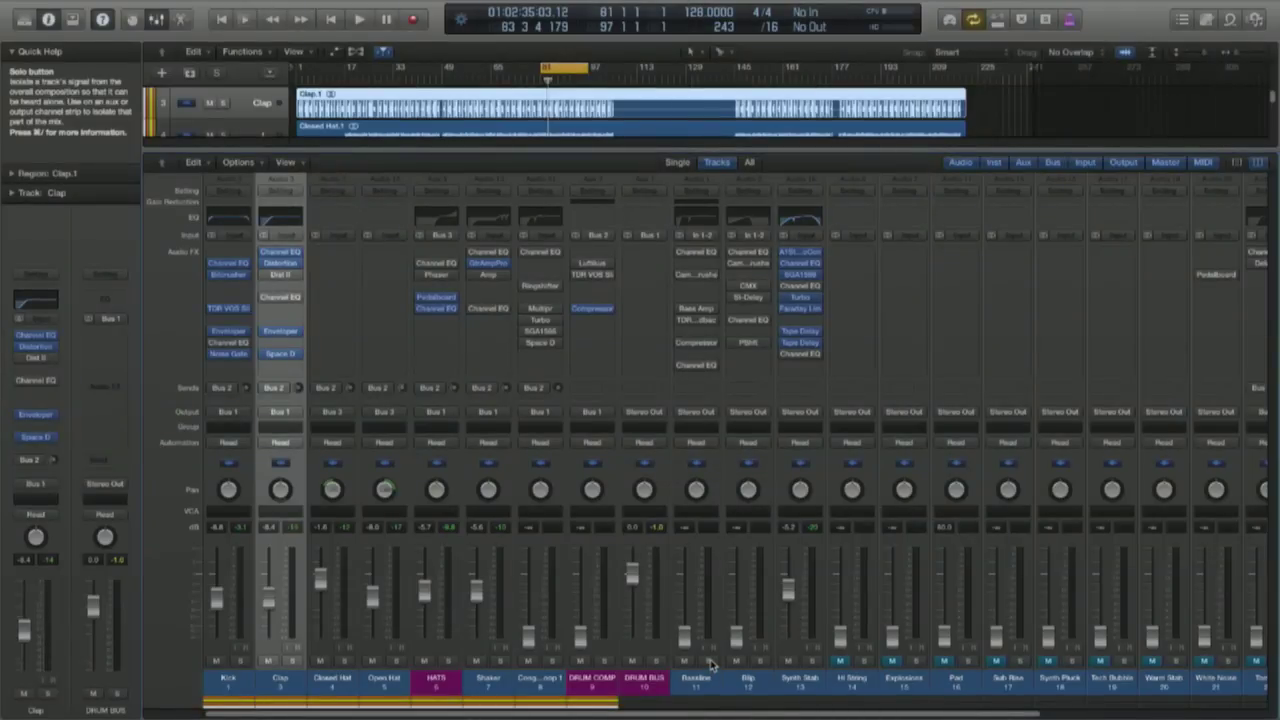
# Start playback and raise the Bassline track's volume to about -6.0 dB.
pyautogui.press('space')
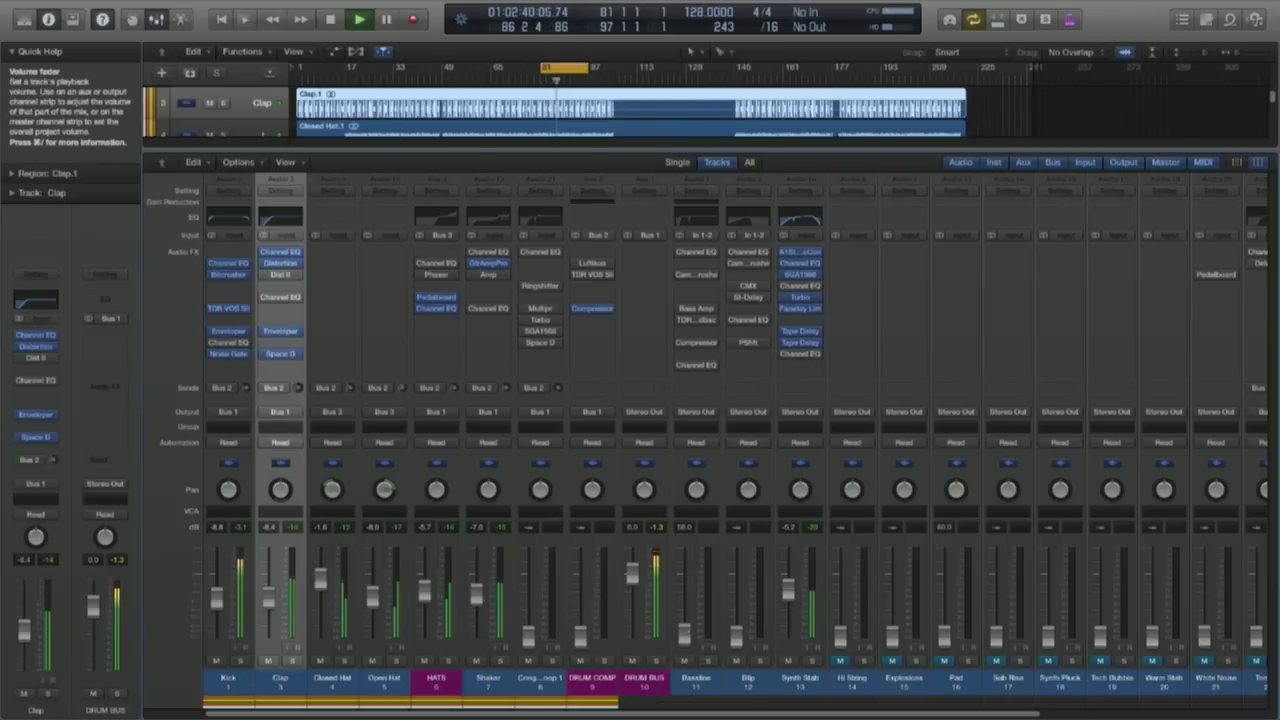
pyautogui.moveTo(684, 632); pyautogui.dragTo(684, 617)
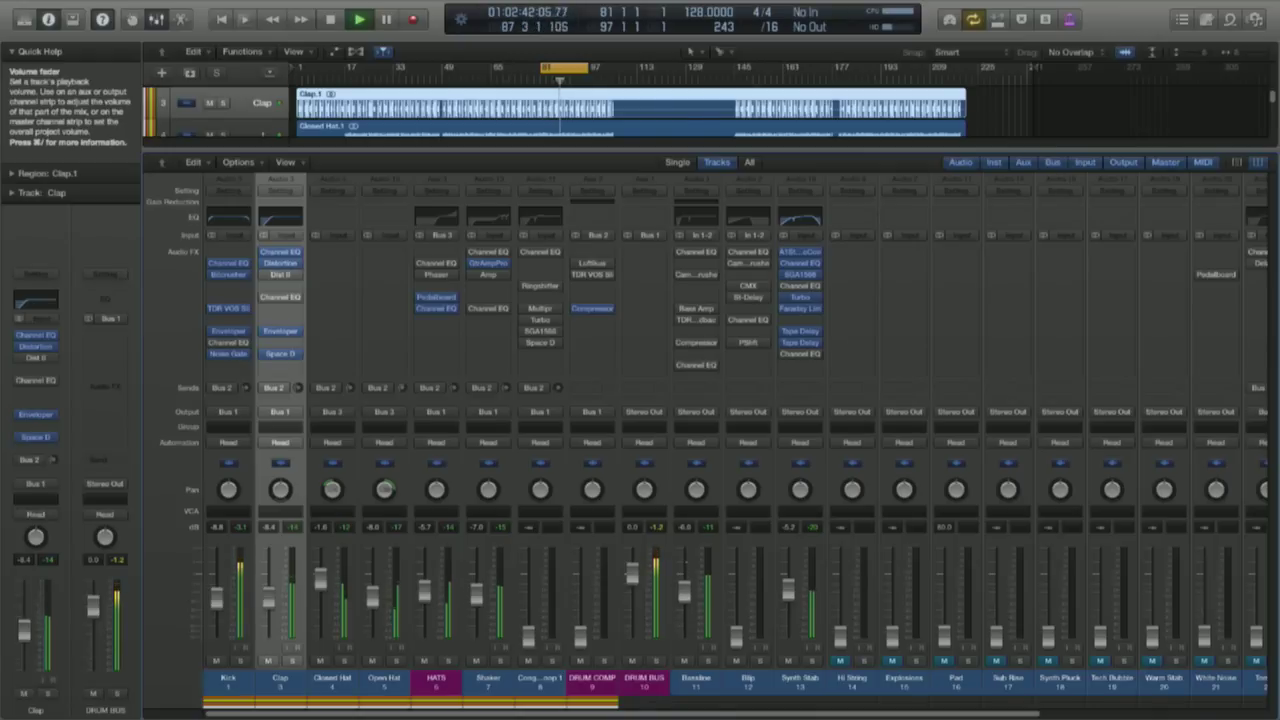